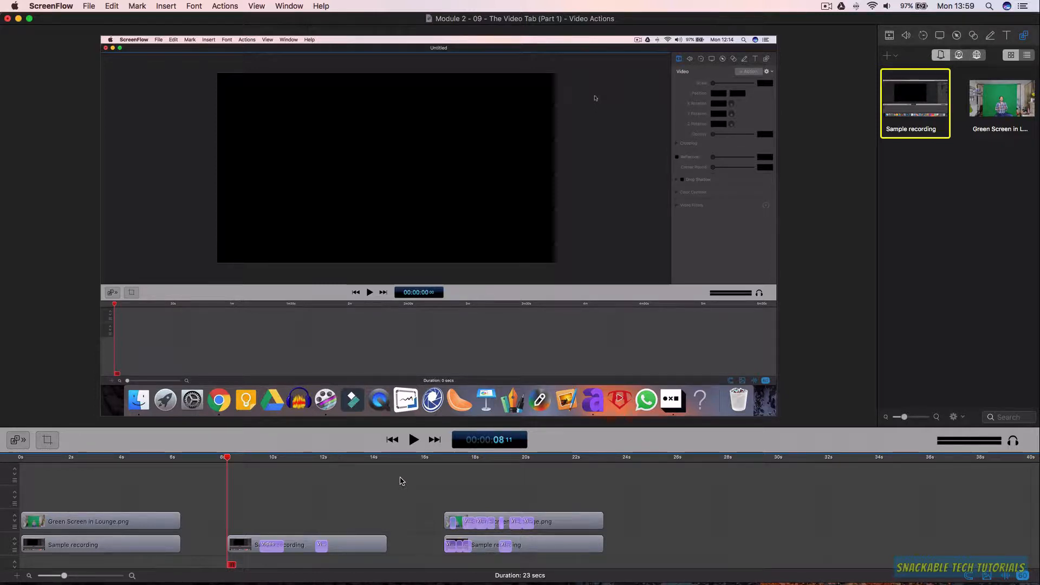
# Play back the middle Sample recording clip from about 8 seconds and the last clip group from about 17 seconds
pyautogui.press('space')
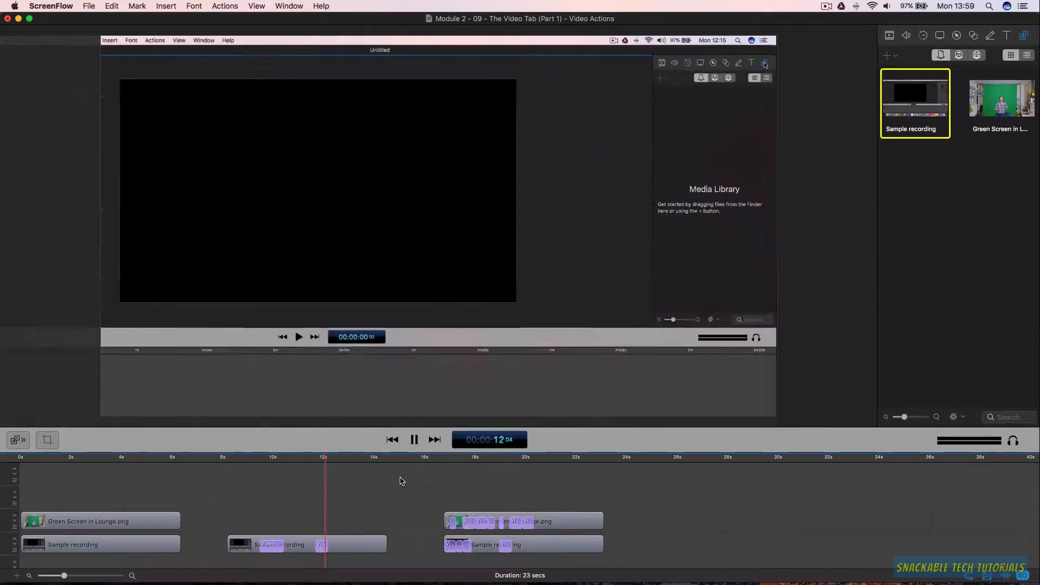
pyautogui.press('space')
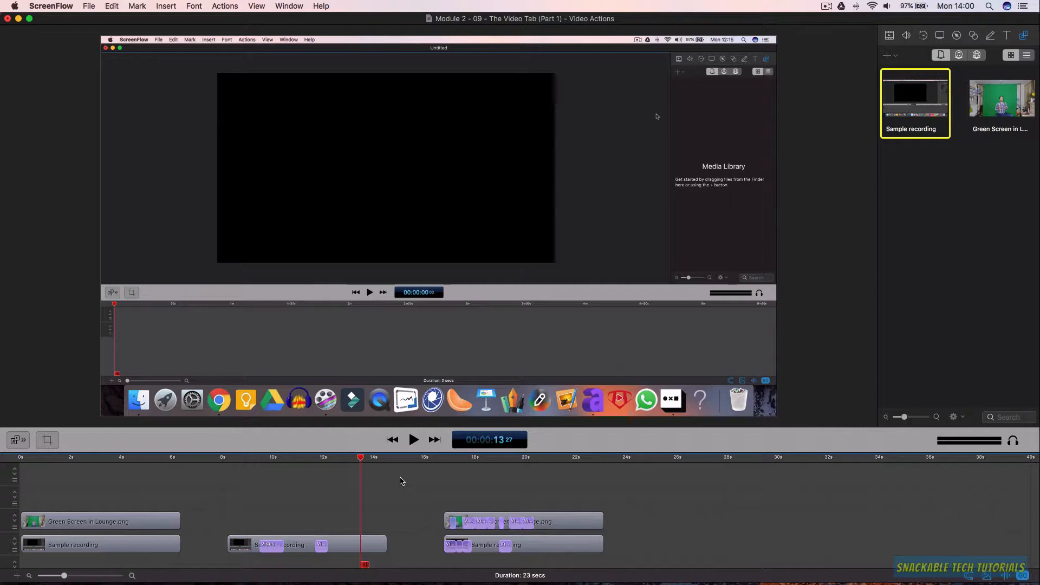
pyautogui.click(435, 460)
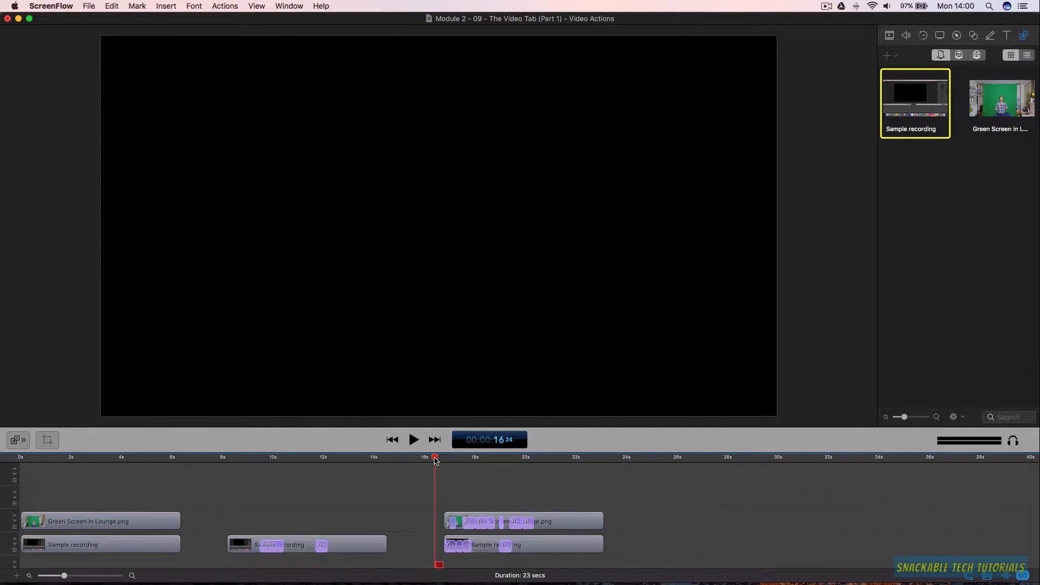
pyautogui.press('space')
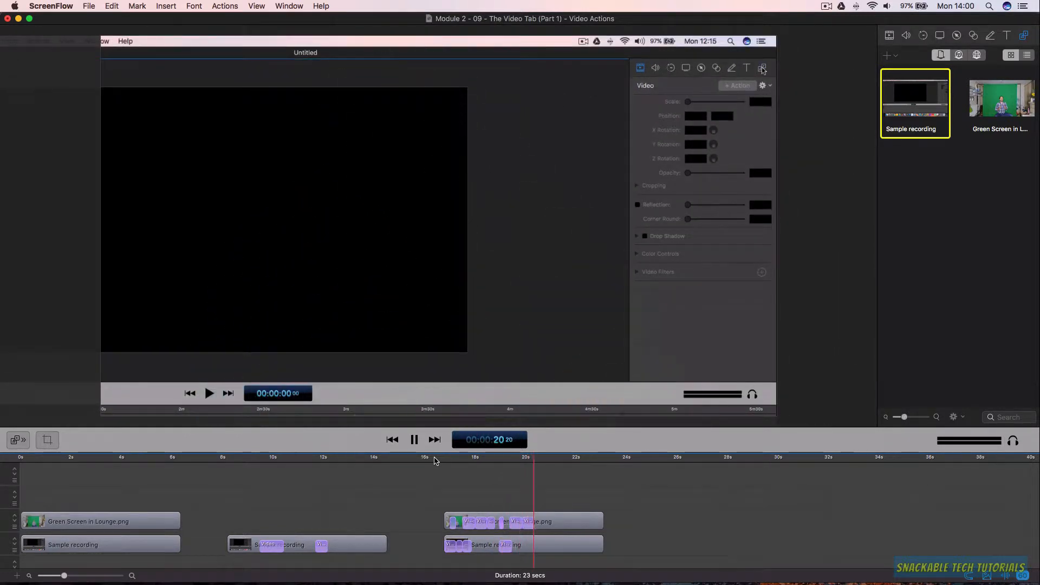
pyautogui.press('space')
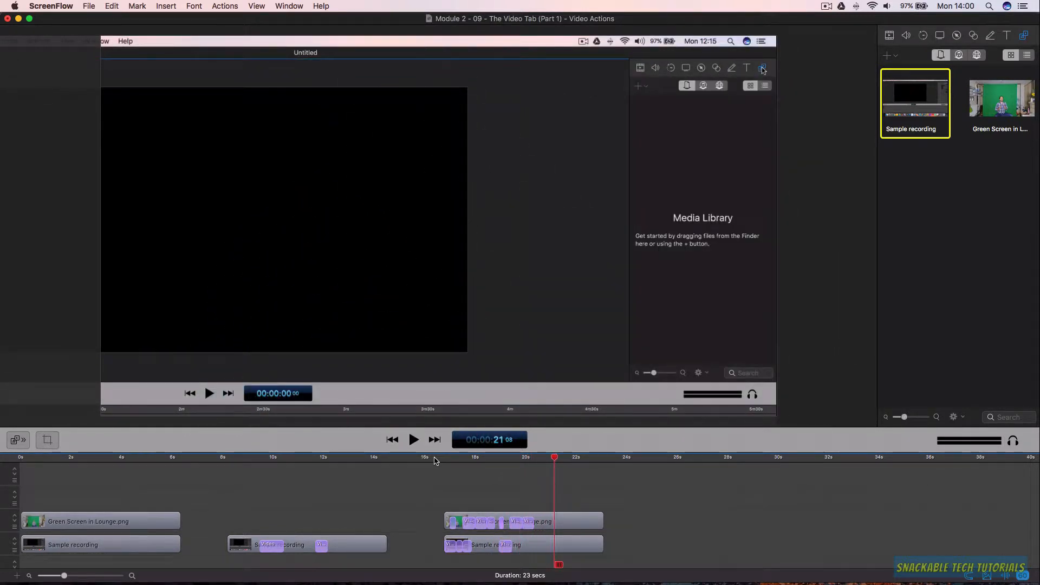
# Scrub into the last clip group to 00:00:18 58 and select its Sample recording clip on the canvas
pyautogui.click(435, 459)
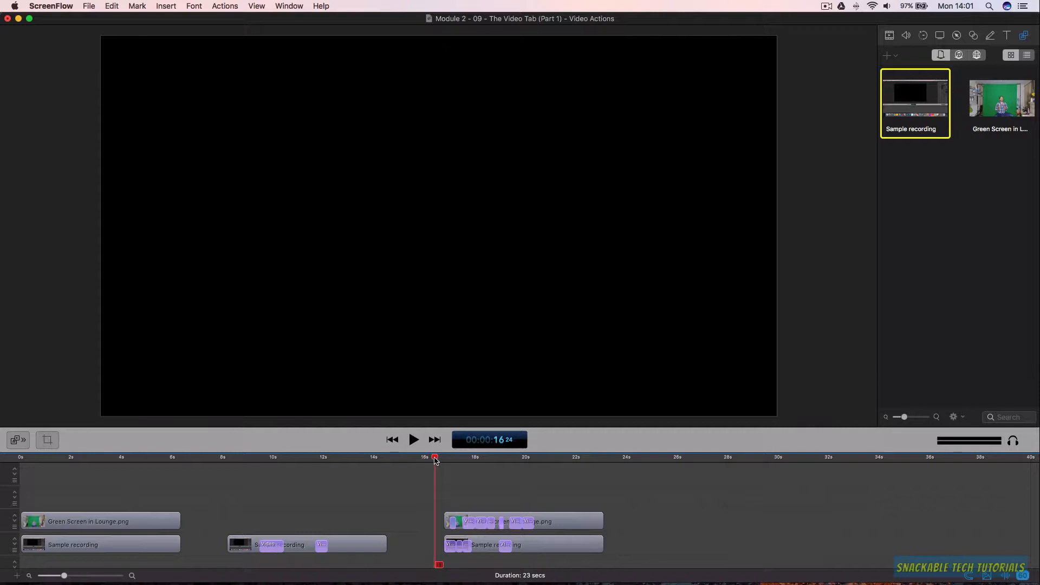
pyautogui.moveTo(436, 460); pyautogui.dragTo(500, 460)
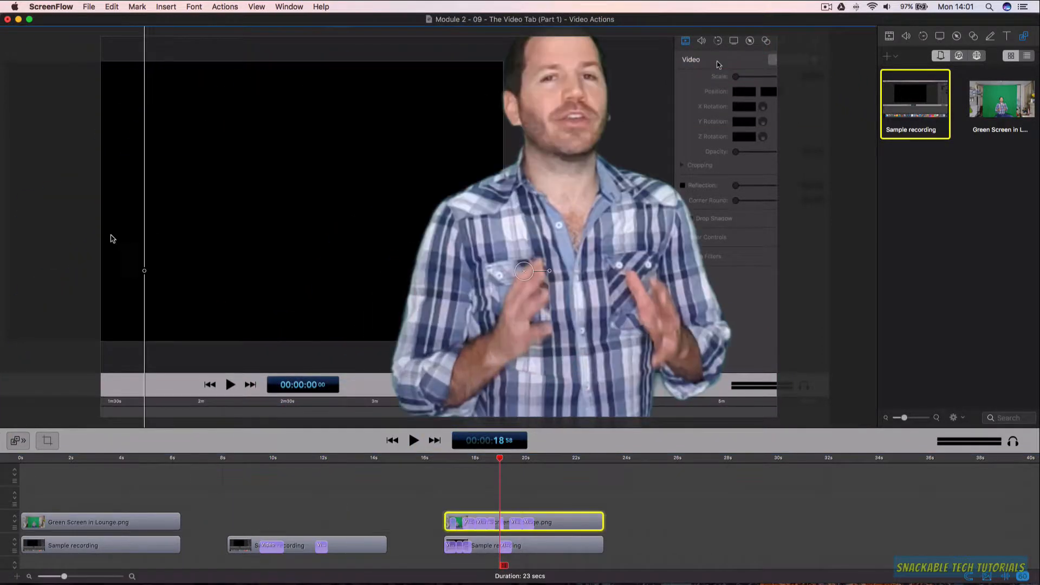
pyautogui.click(85, 236)
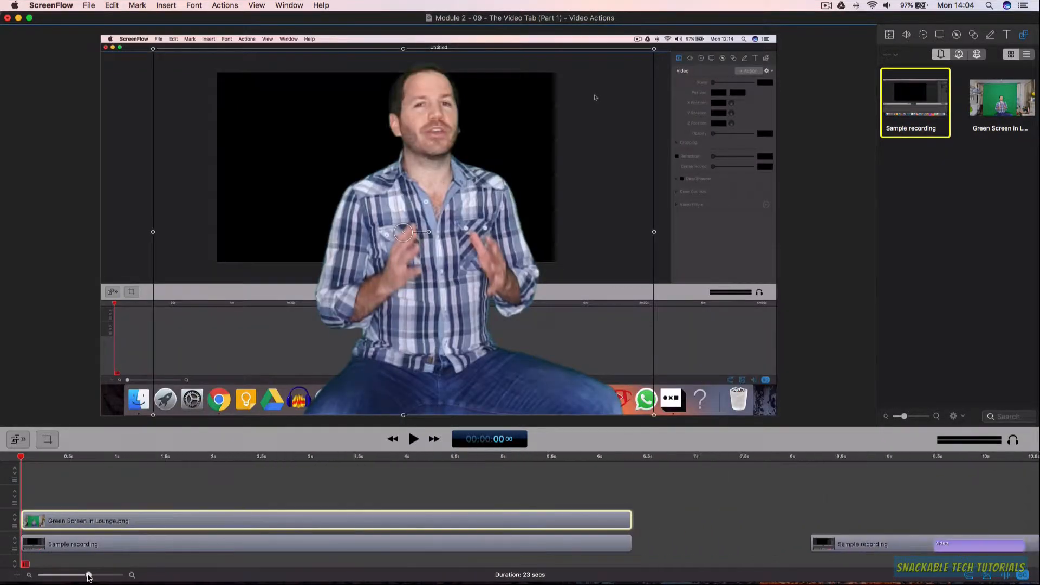
# Select the middle Sample recording clip and inspect each of its two video actions on the timeline
pyautogui.moveTo(88, 576); pyautogui.dragTo(72, 578)
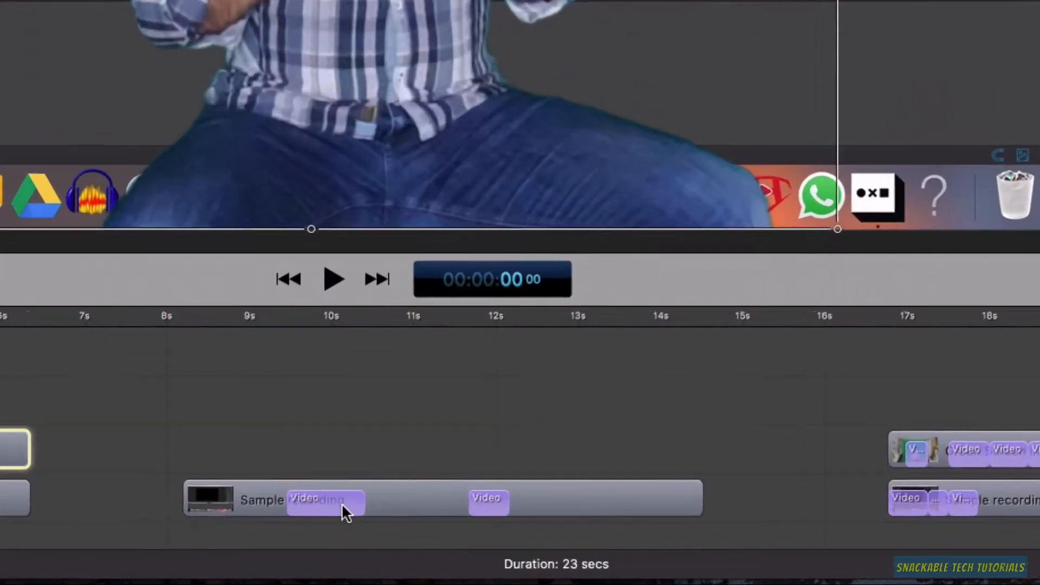
pyautogui.click(417, 546)
pyautogui.click(494, 499)
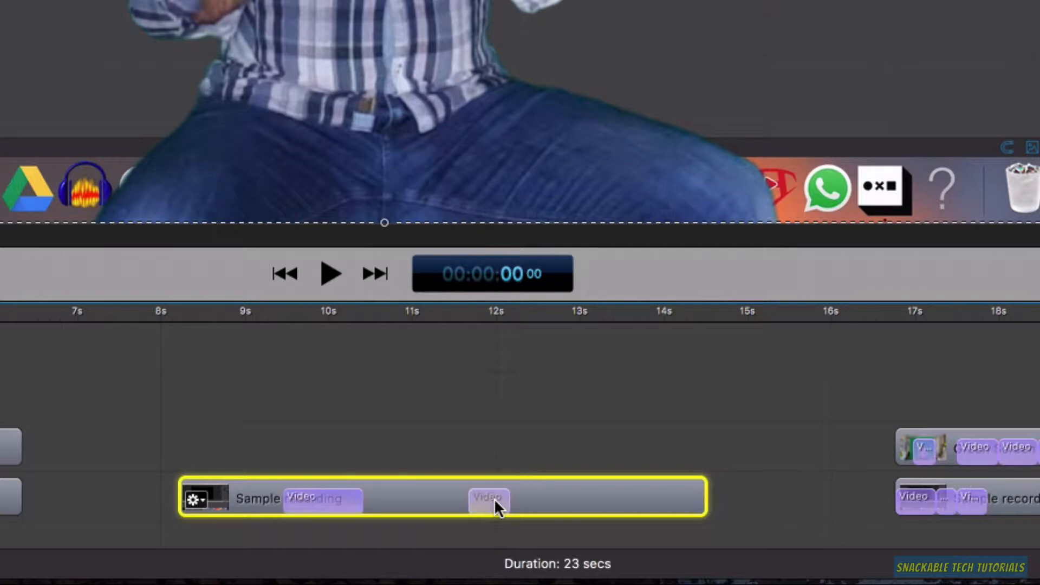
pyautogui.click(330, 496)
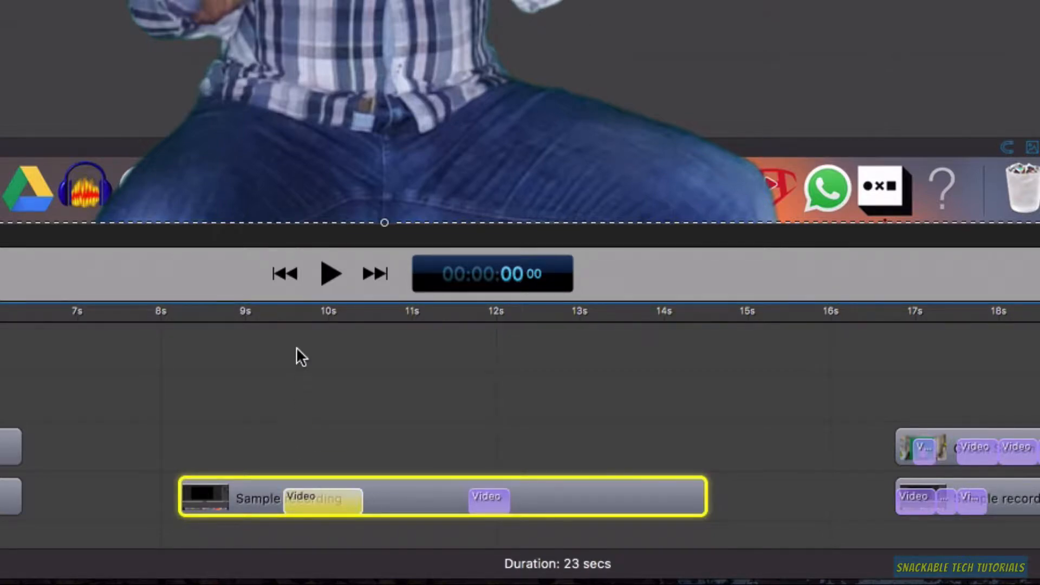
# Scrub the playhead from the start of the middle clip's first video action into it and back to 00:00:09 27
pyautogui.click(282, 311)
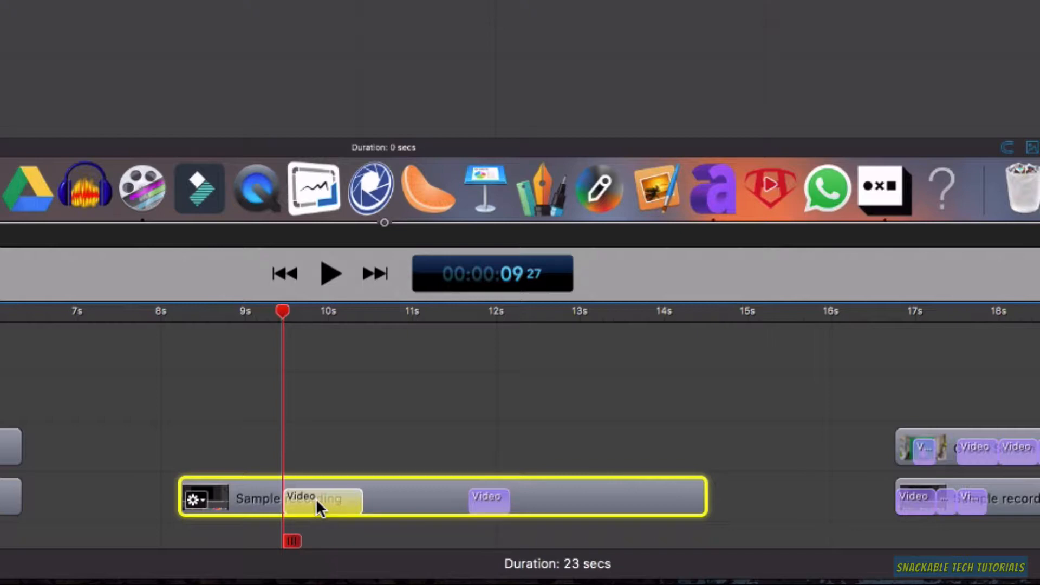
pyautogui.moveTo(313, 497); pyautogui.dragTo(311, 496)
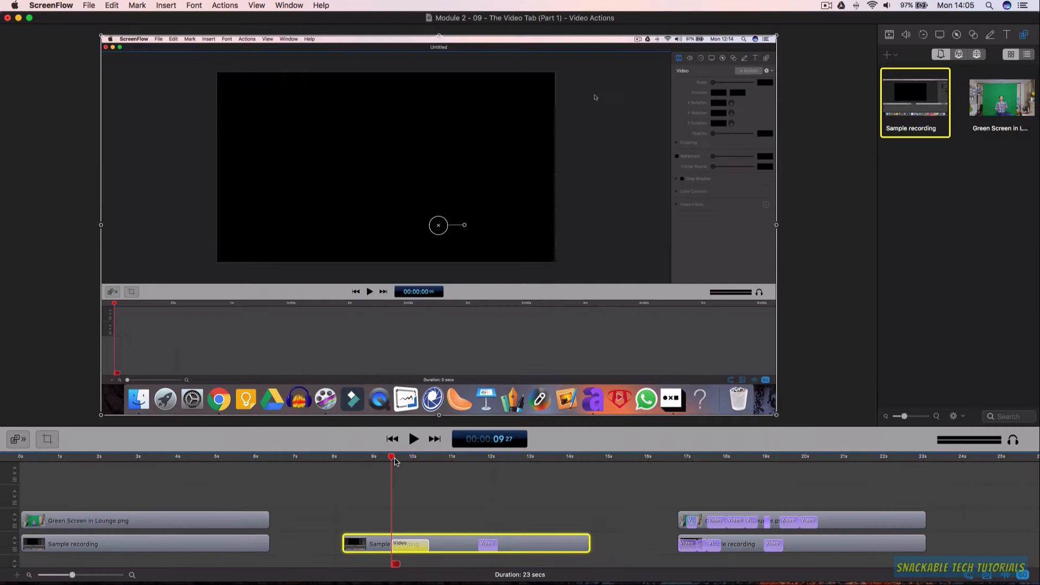
pyautogui.moveTo(282, 313); pyautogui.dragTo(310, 315)
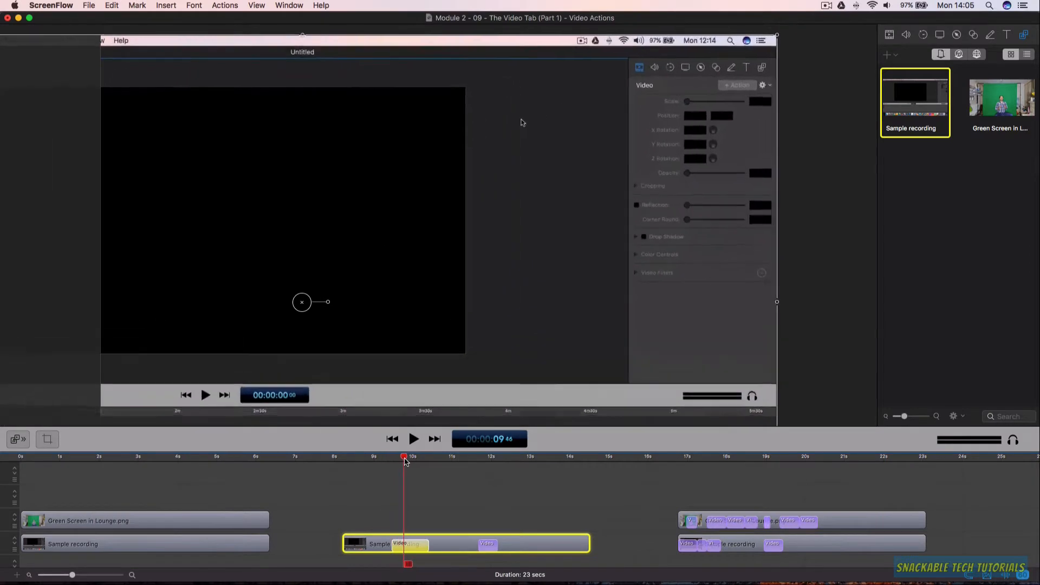
pyautogui.moveTo(405, 461)
pyautogui.mouseDown()
pyautogui.moveTo(430, 461)
pyautogui.moveTo(391, 464)
pyautogui.mouseUp()
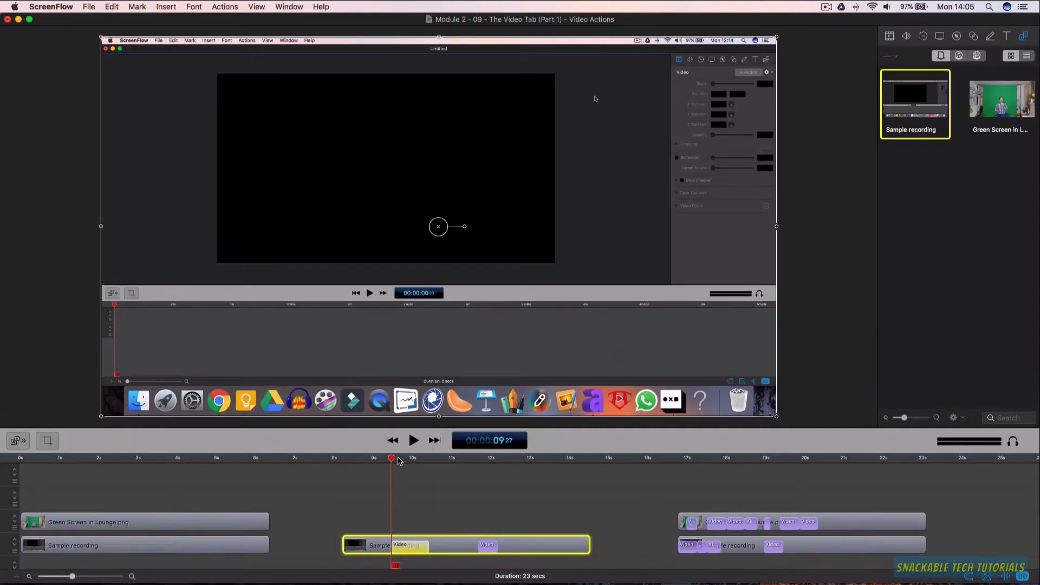
# Scrub from the first video action through the middle clip's second one at about 12 seconds, and select the first action
pyautogui.moveTo(391, 459); pyautogui.dragTo(473, 464)
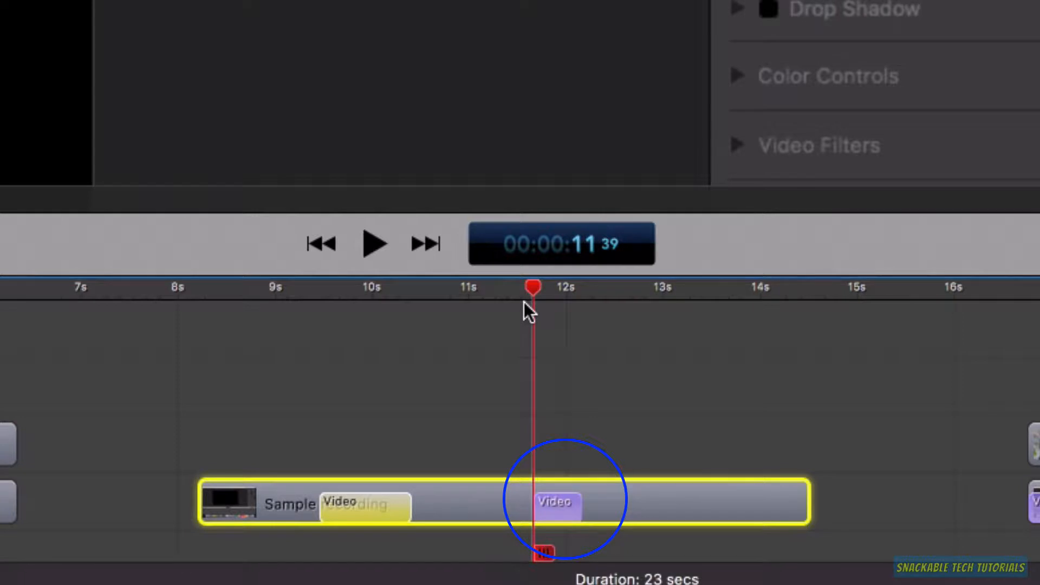
pyautogui.moveTo(525, 302); pyautogui.dragTo(558, 304)
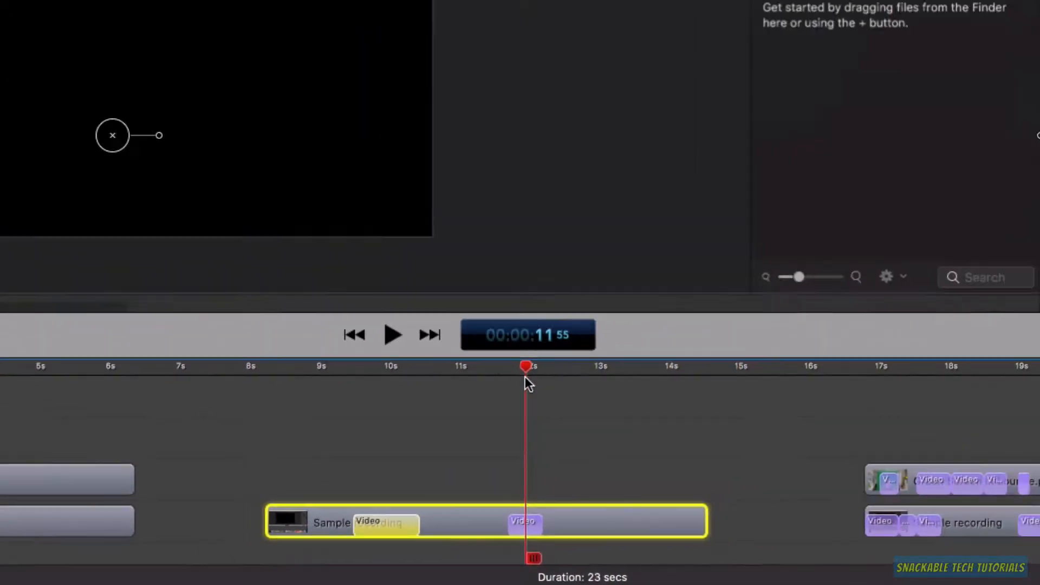
pyautogui.moveTo(525, 376); pyautogui.dragTo(539, 377)
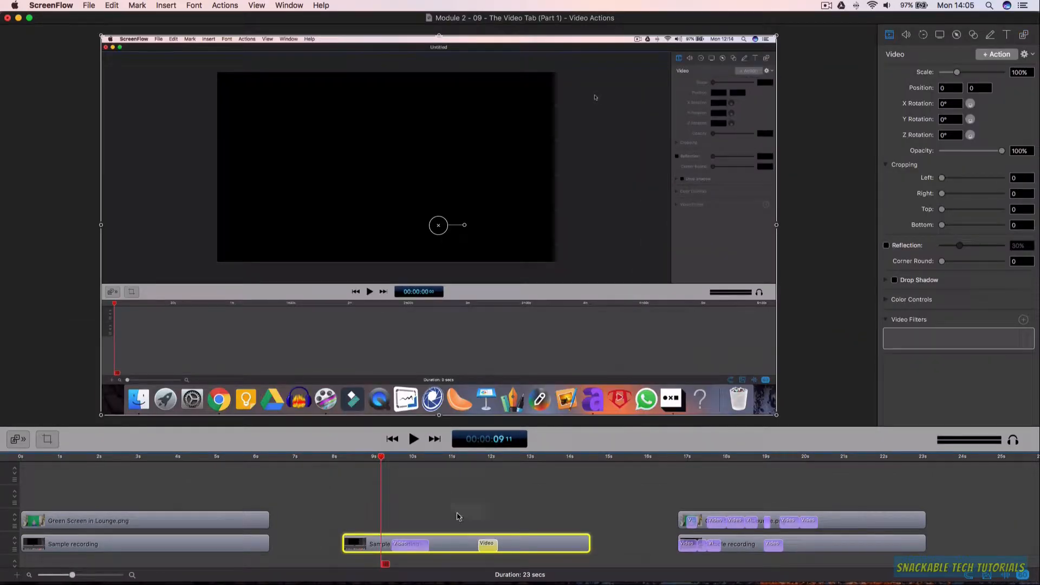
pyautogui.click(413, 545)
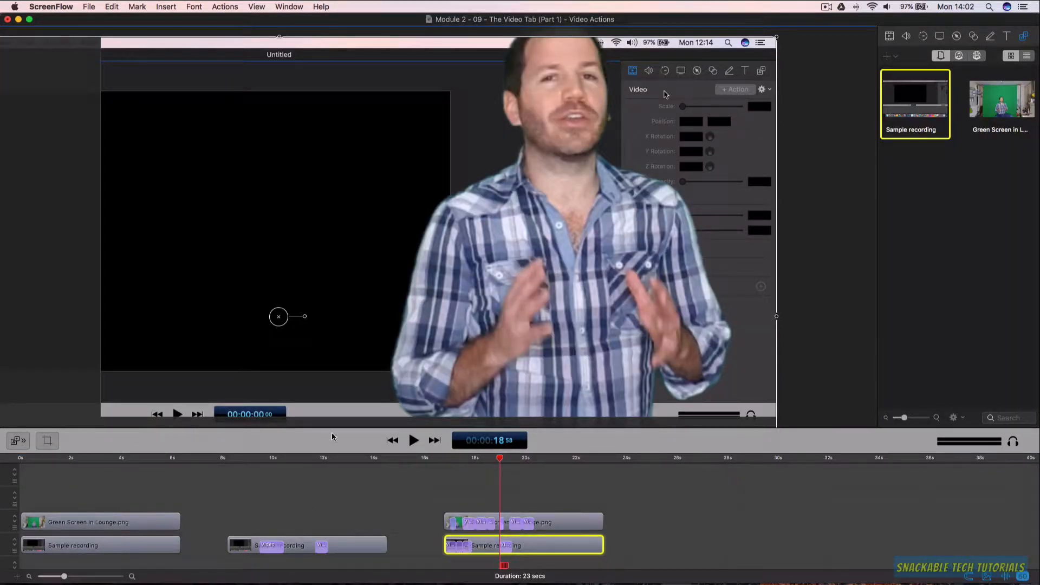
# Return the playhead to the start and reposition the first green screen presenter image to about -101, -19, along the canvas's lower edge
pyautogui.click(394, 442)
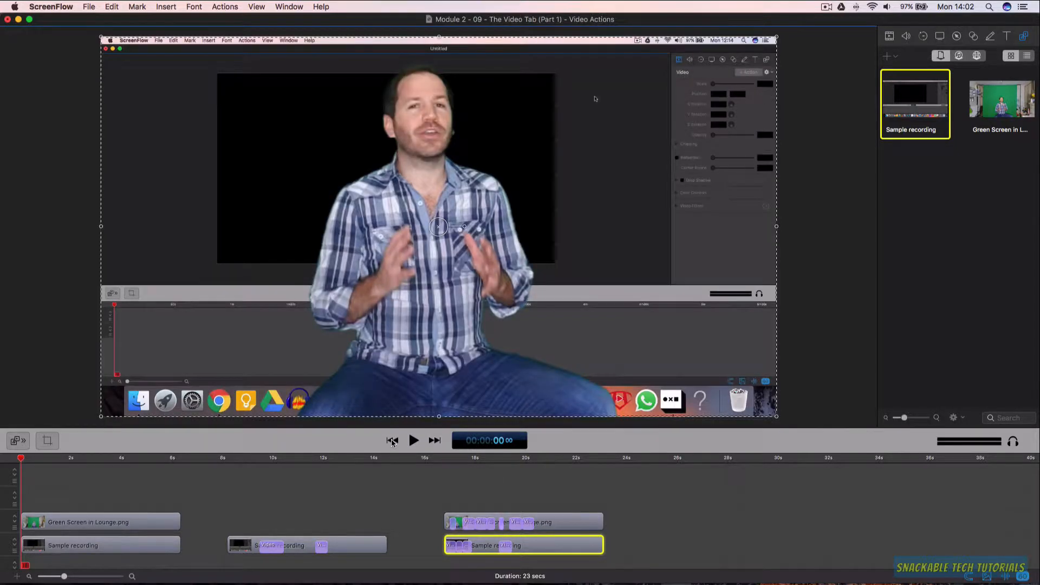
pyautogui.click(738, 513)
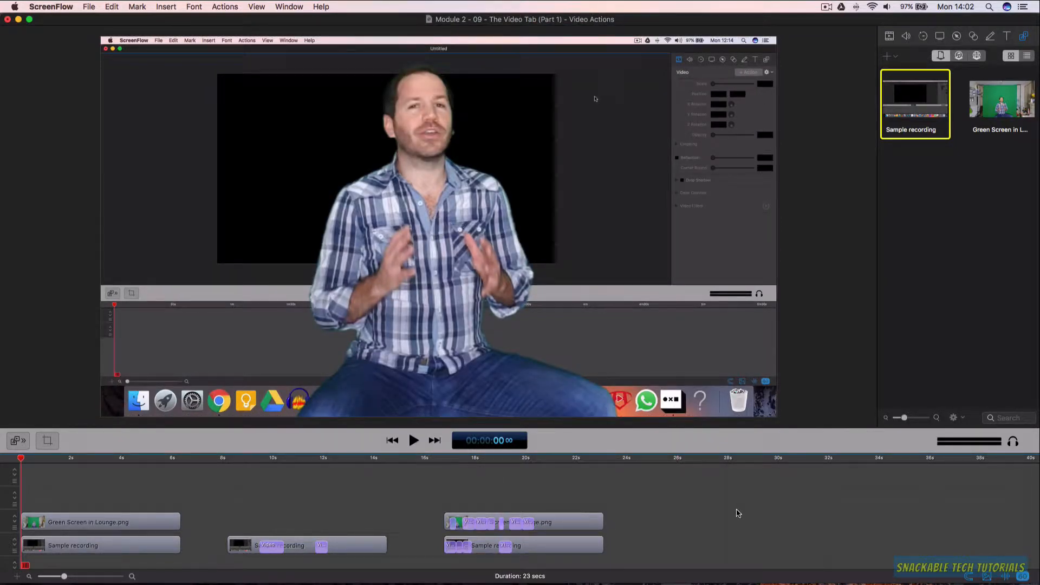
pyautogui.click(421, 207)
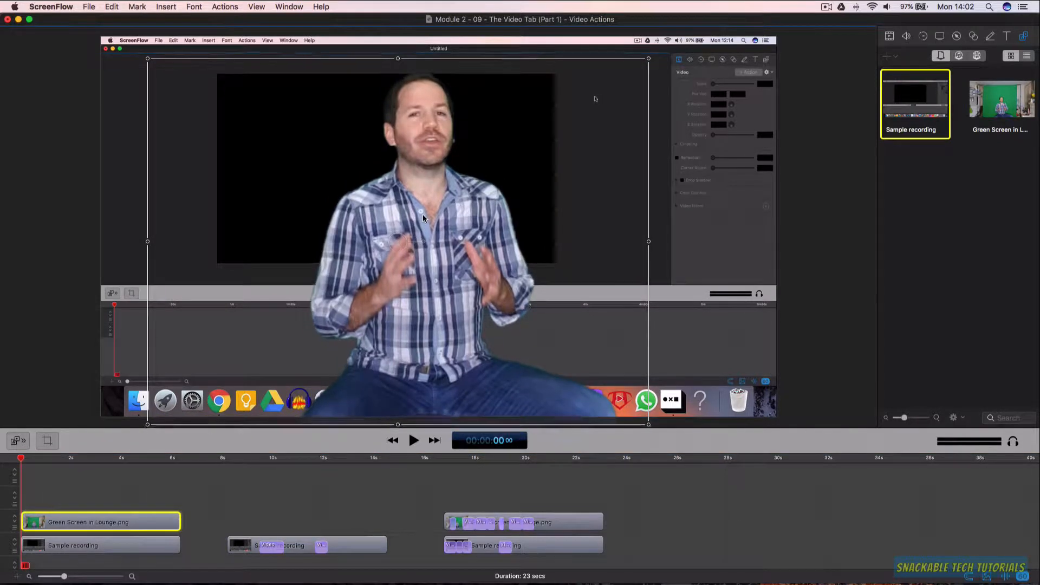
pyautogui.moveTo(423, 217); pyautogui.dragTo(423, 210)
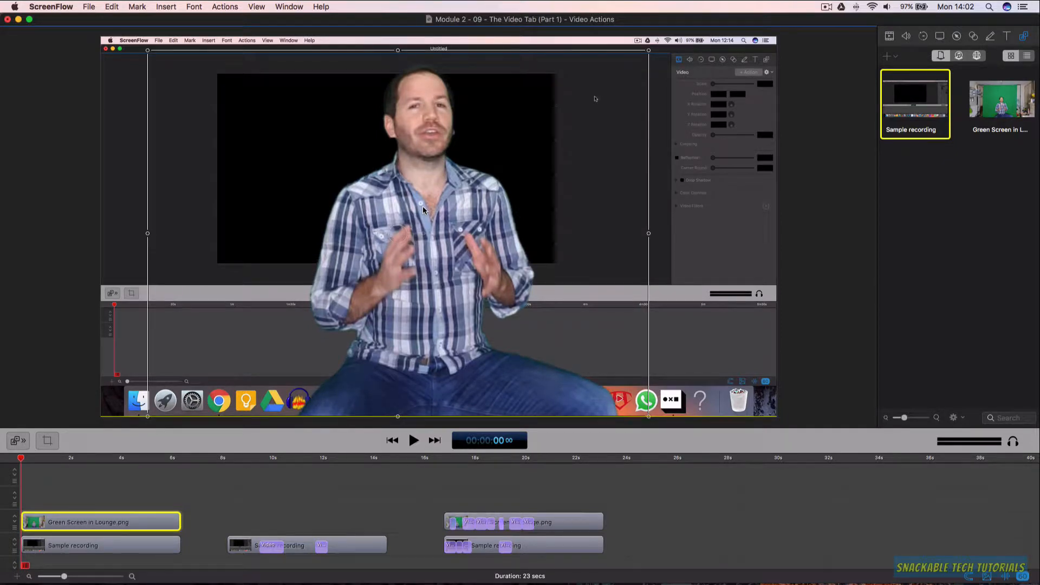
pyautogui.moveTo(423, 209)
pyautogui.mouseDown()
pyautogui.moveTo(402, 516)
pyautogui.moveTo(417, 584)
pyautogui.moveTo(426, 207)
pyautogui.moveTo(428, 528)
pyautogui.moveTo(428, 211)
pyautogui.mouseUp()
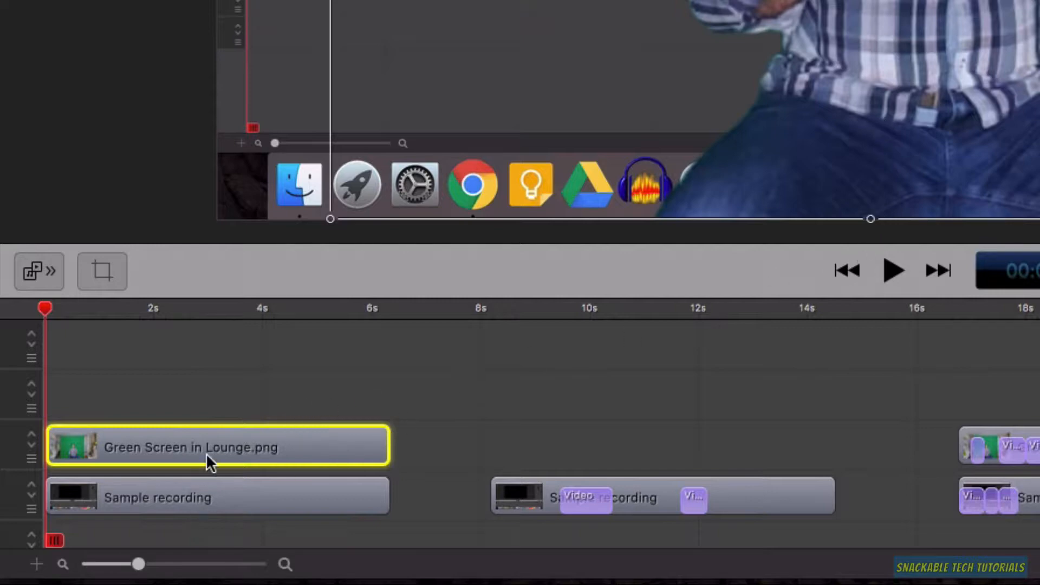
# Add a video action ending at the 2-second playhead position to the first Green Screen in Lounge.png clip
pyautogui.click(175, 502)
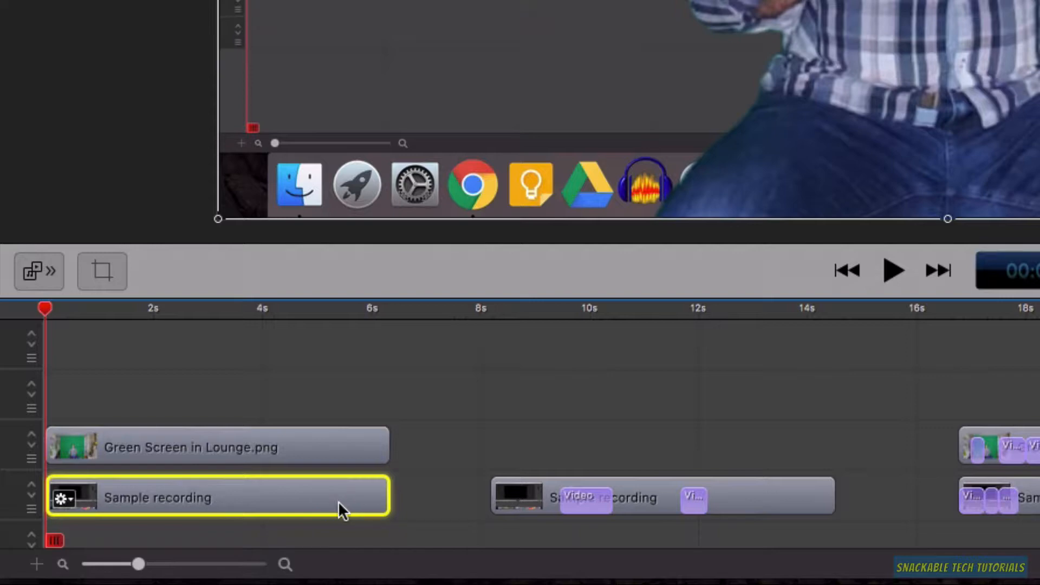
pyautogui.click(191, 448)
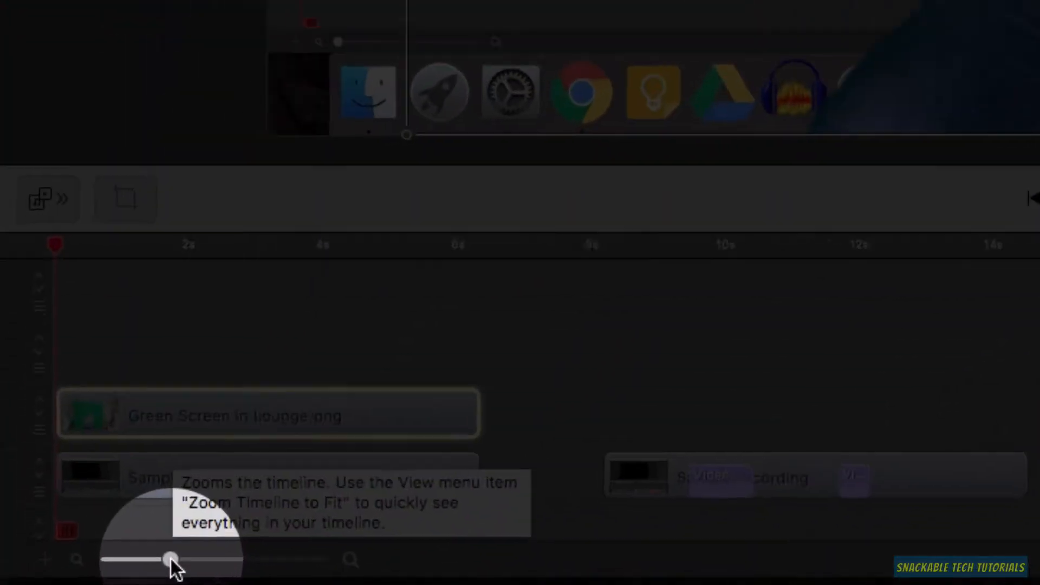
pyautogui.moveTo(64, 577); pyautogui.dragTo(80, 577)
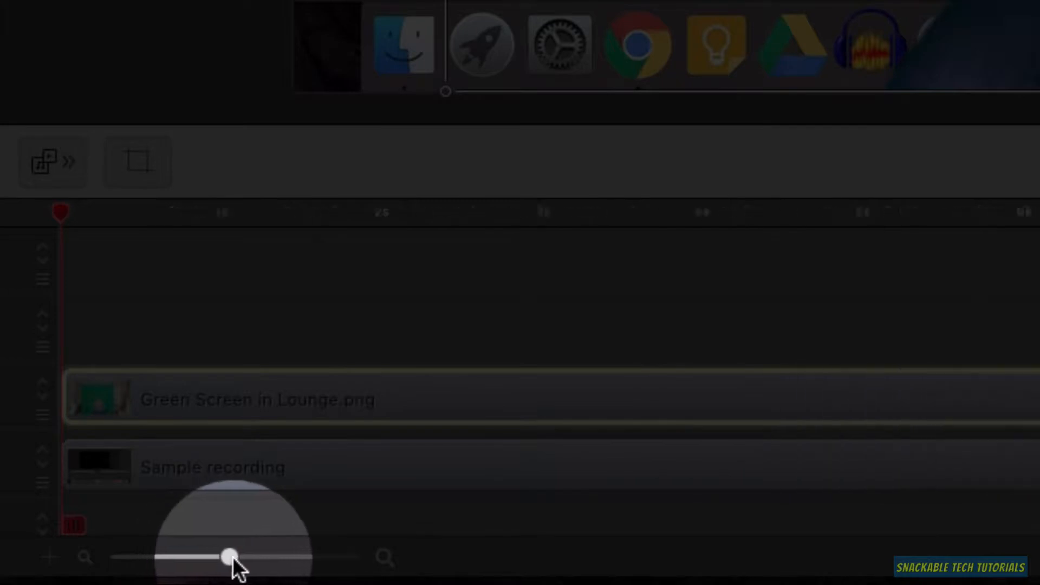
pyautogui.moveTo(232, 557); pyautogui.dragTo(289, 559)
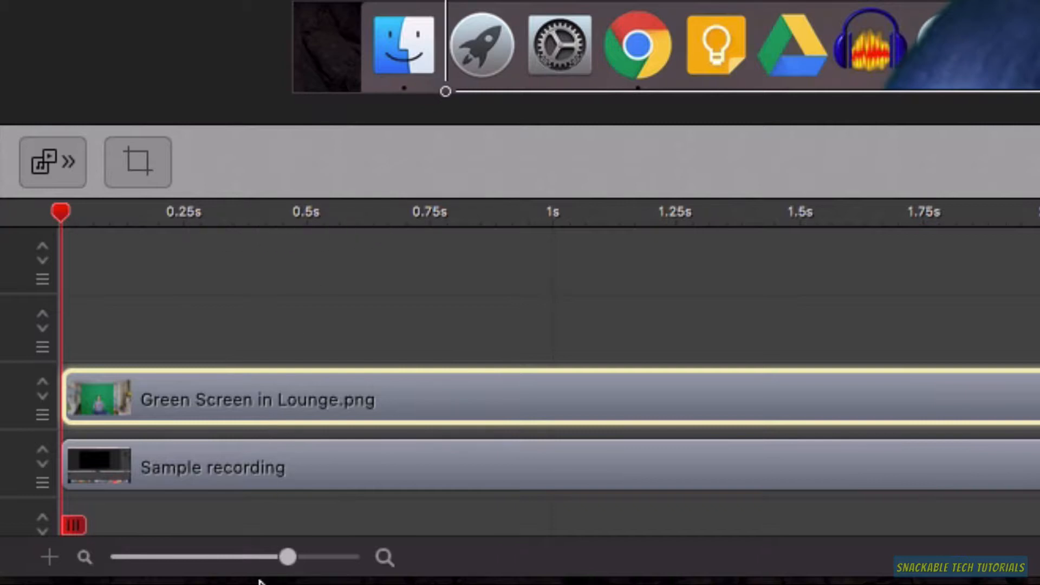
pyautogui.moveTo(287, 557); pyautogui.dragTo(305, 557)
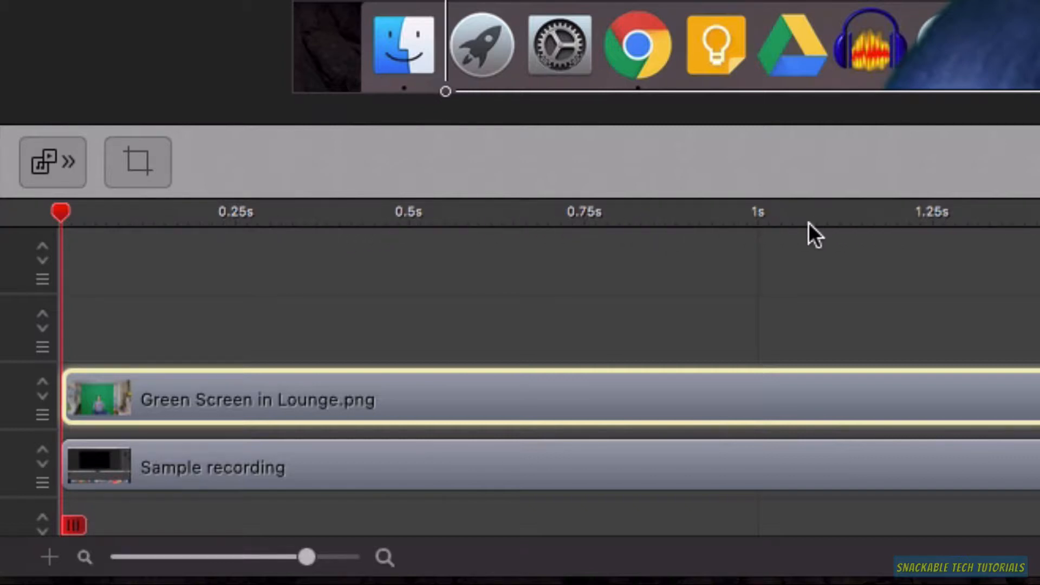
pyautogui.moveTo(305, 558); pyautogui.dragTo(278, 558)
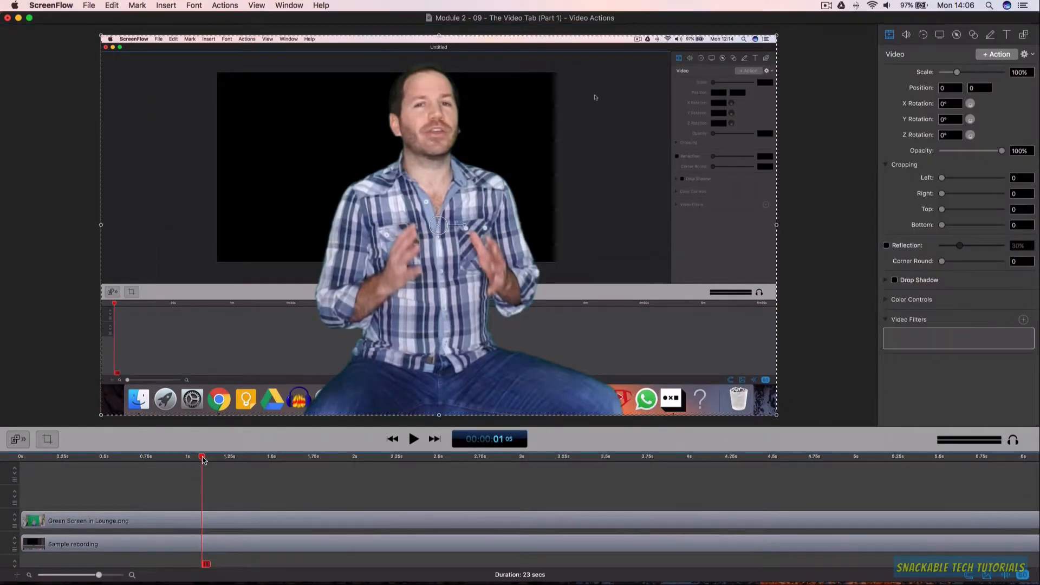
pyautogui.moveTo(202, 459); pyautogui.dragTo(356, 458)
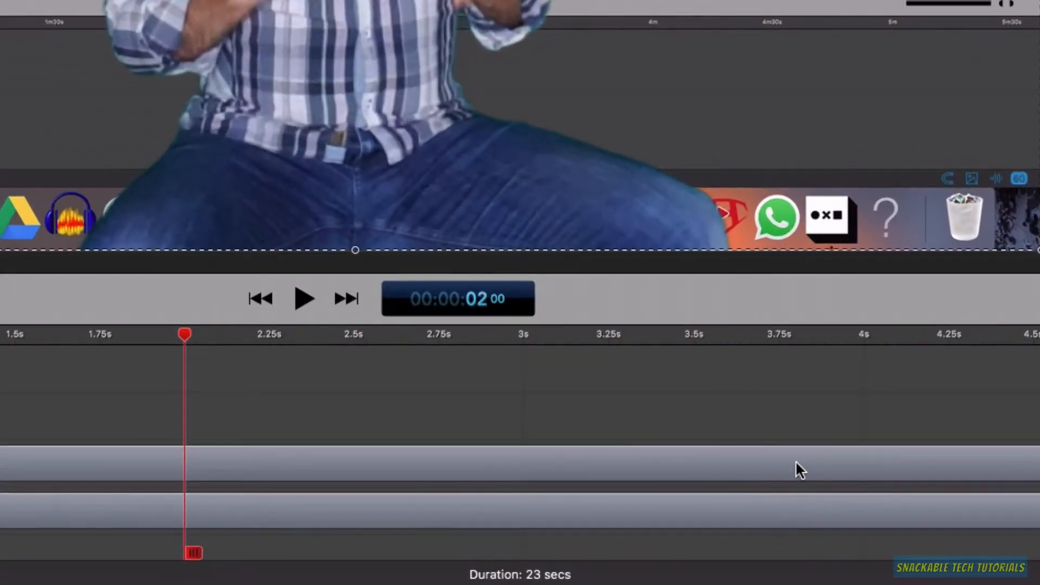
pyautogui.click(715, 459)
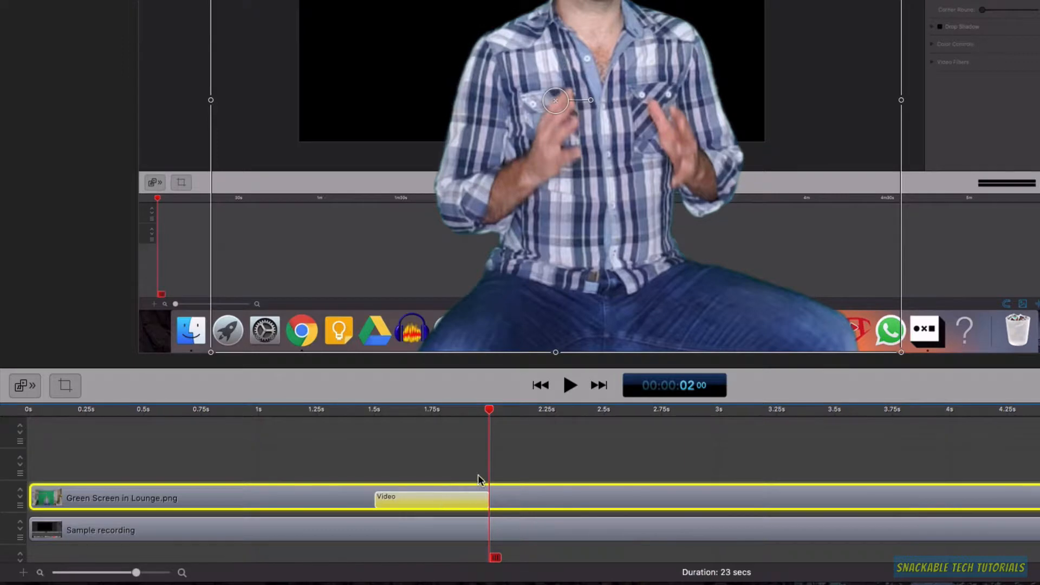
# Scrub the playhead slightly past the new video action's end at 2 seconds, and back to its start at 00:00:01 30
pyautogui.moveTo(489, 410)
pyautogui.mouseDown()
pyautogui.moveTo(253, 410)
pyautogui.moveTo(549, 413)
pyautogui.moveTo(249, 413)
pyautogui.moveTo(504, 422)
pyautogui.mouseUp()
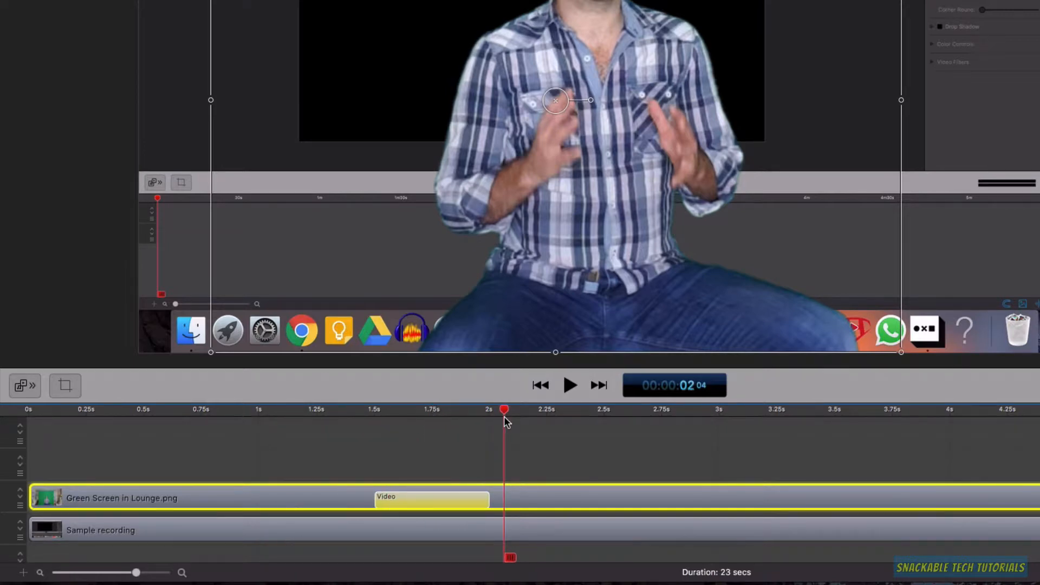
pyautogui.moveTo(505, 418); pyautogui.dragTo(490, 418)
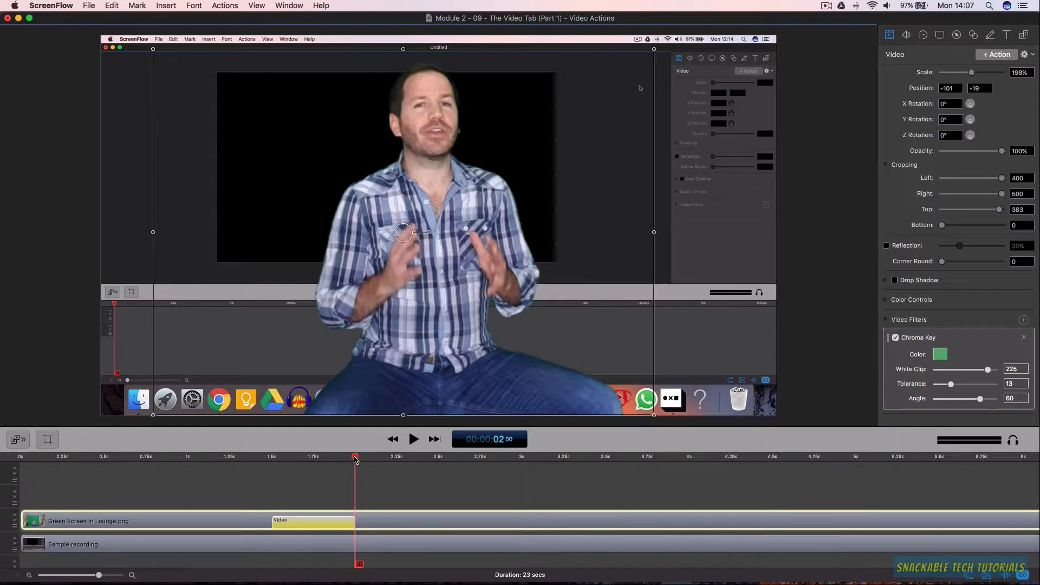
pyautogui.moveTo(355, 458); pyautogui.dragTo(273, 463)
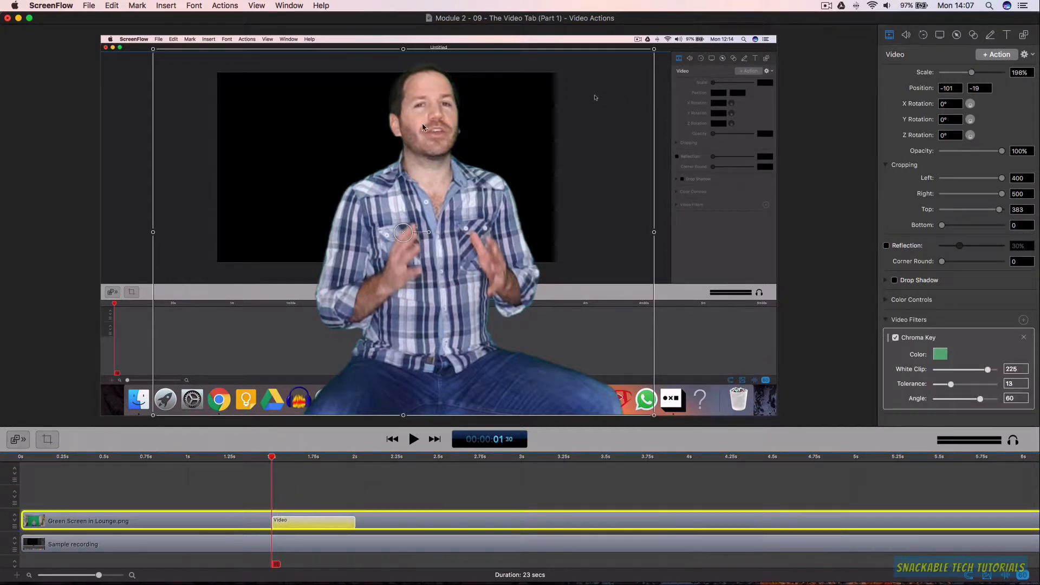
# Move the presenter image off the canvas to about -711, -1,030 at the first action's start and play back the resulting slide-in
pyautogui.moveTo(434, 93); pyautogui.dragTo(212, 452)
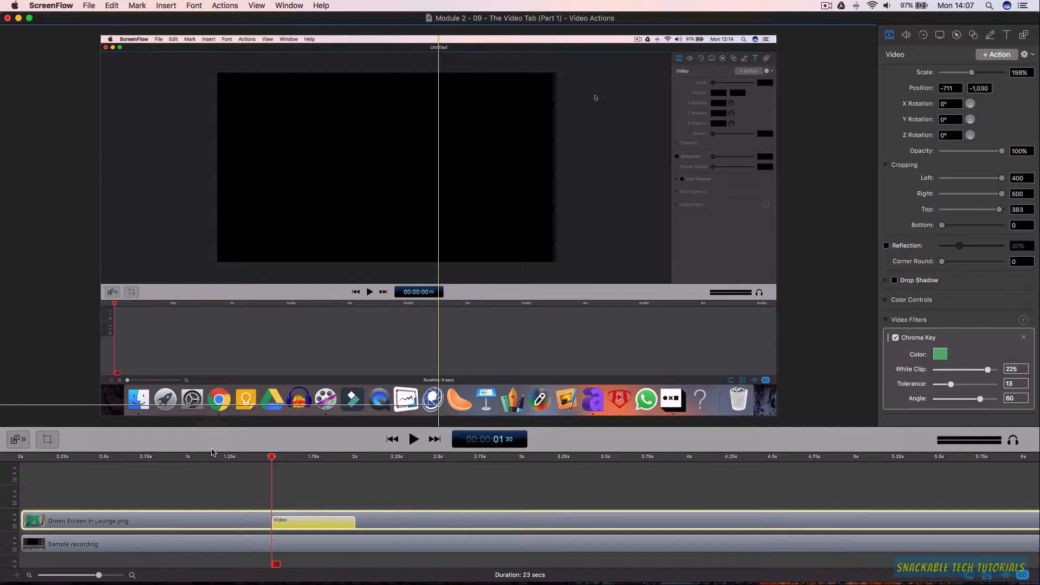
pyautogui.moveTo(212, 452); pyautogui.dragTo(212, 452)
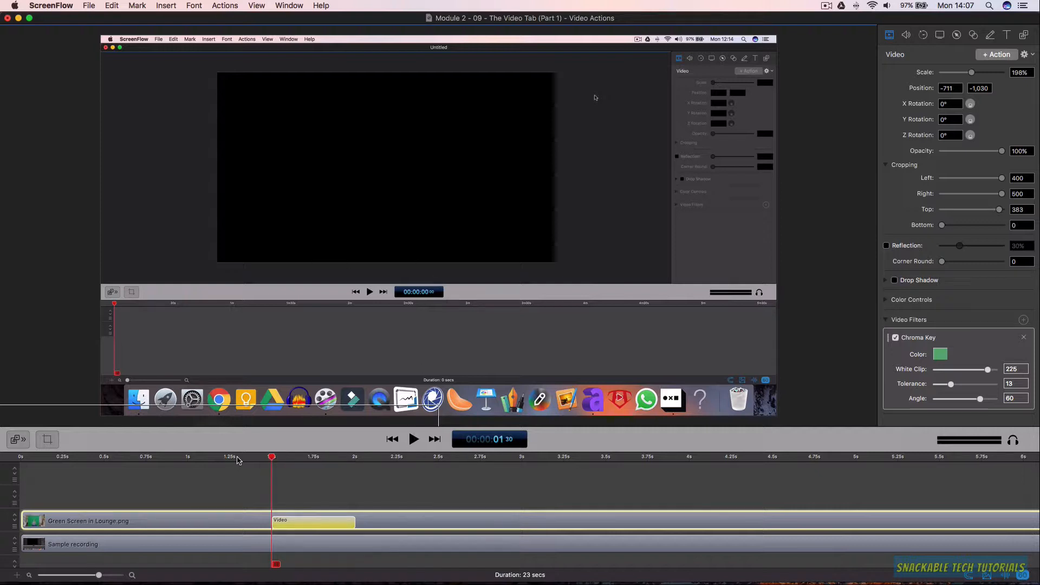
pyautogui.click(209, 458)
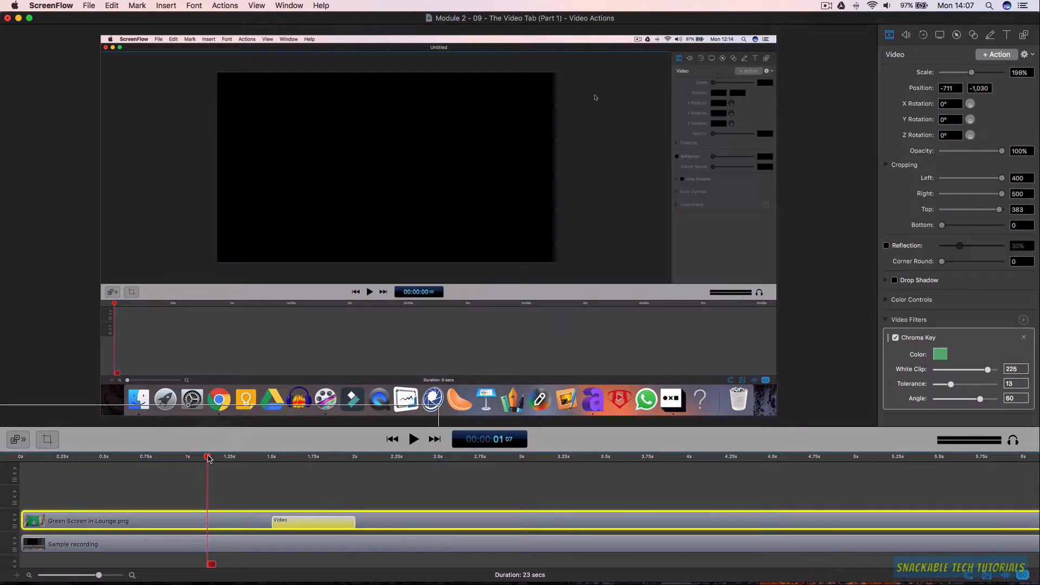
pyautogui.press('space')
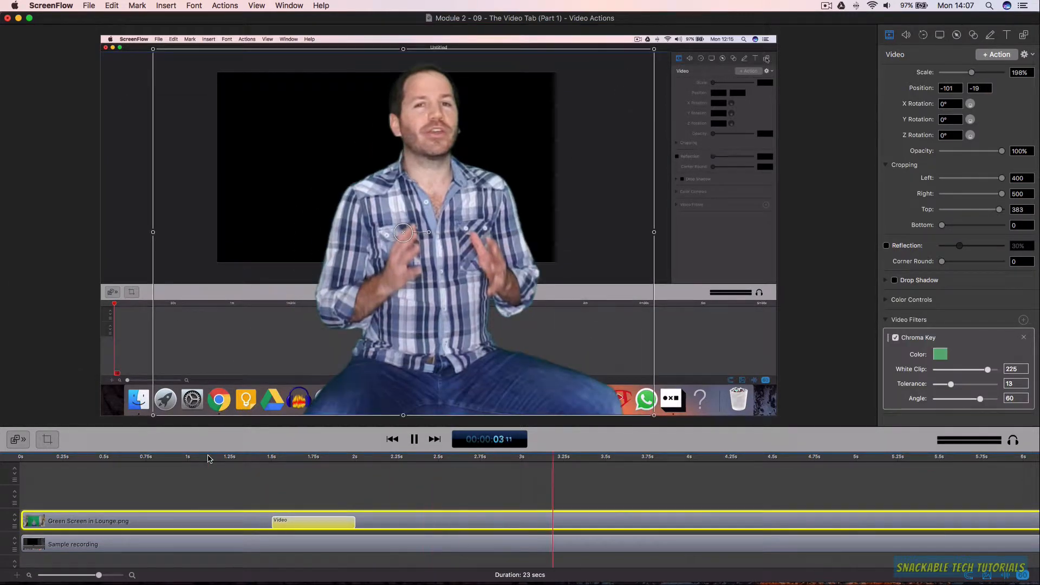
pyautogui.press('space')
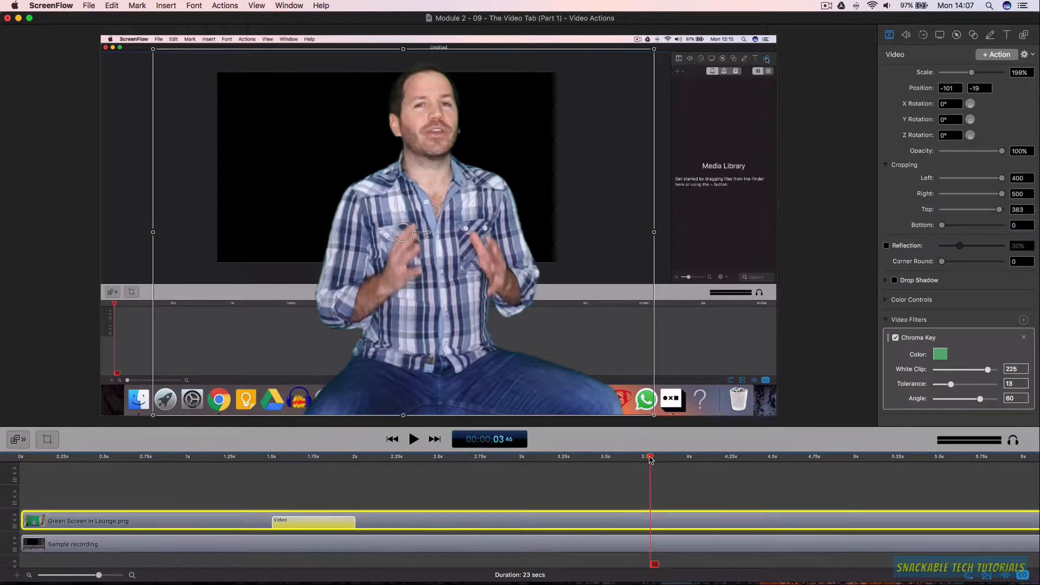
# Add a second video action to the Green Screen in Lounge.png clip, ending at 00:00:03 32
pyautogui.moveTo(651, 459); pyautogui.dragTo(613, 459)
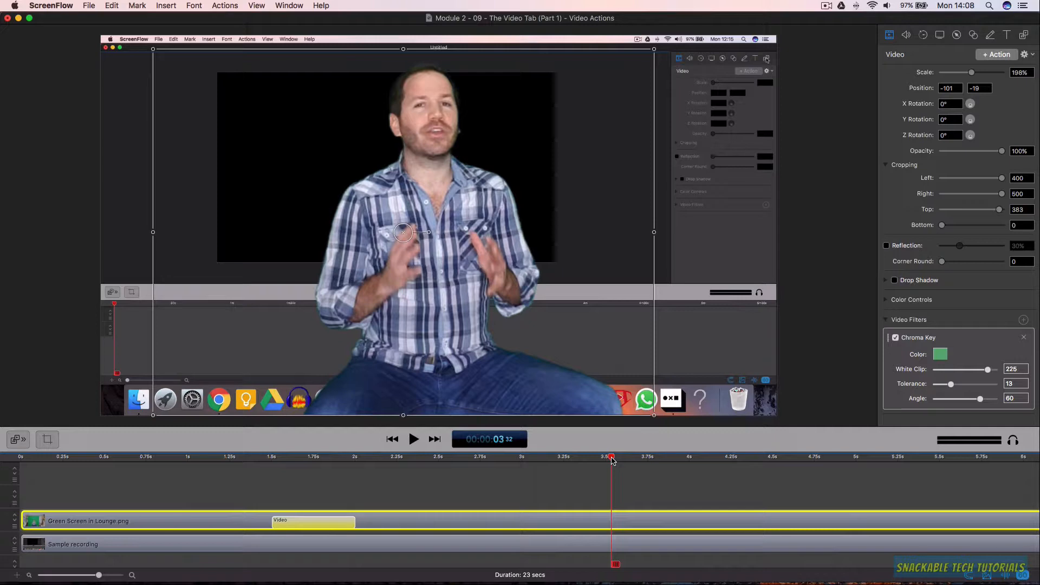
pyautogui.click(817, 344)
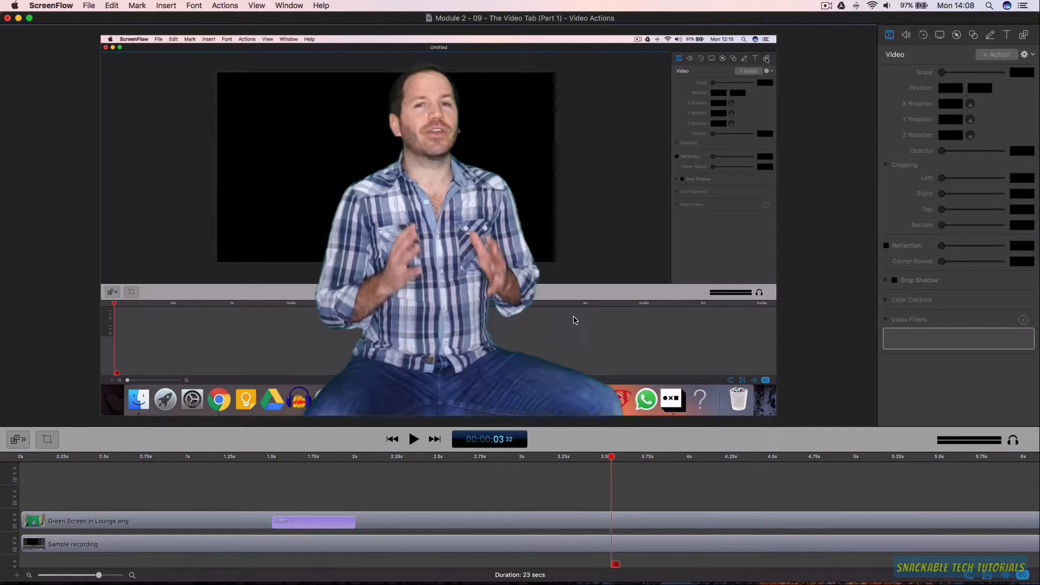
pyautogui.click(450, 315)
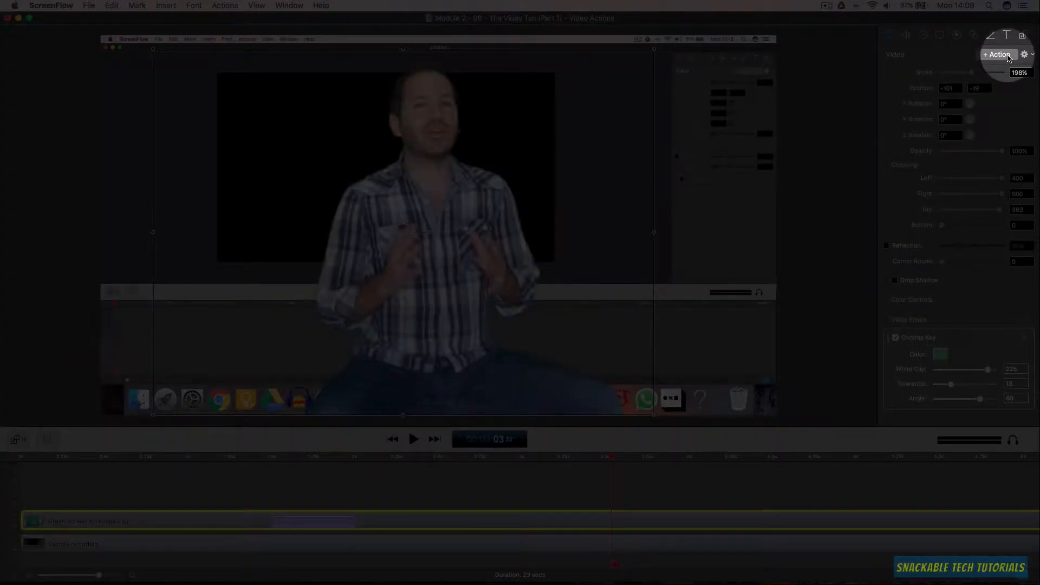
pyautogui.click(1007, 56)
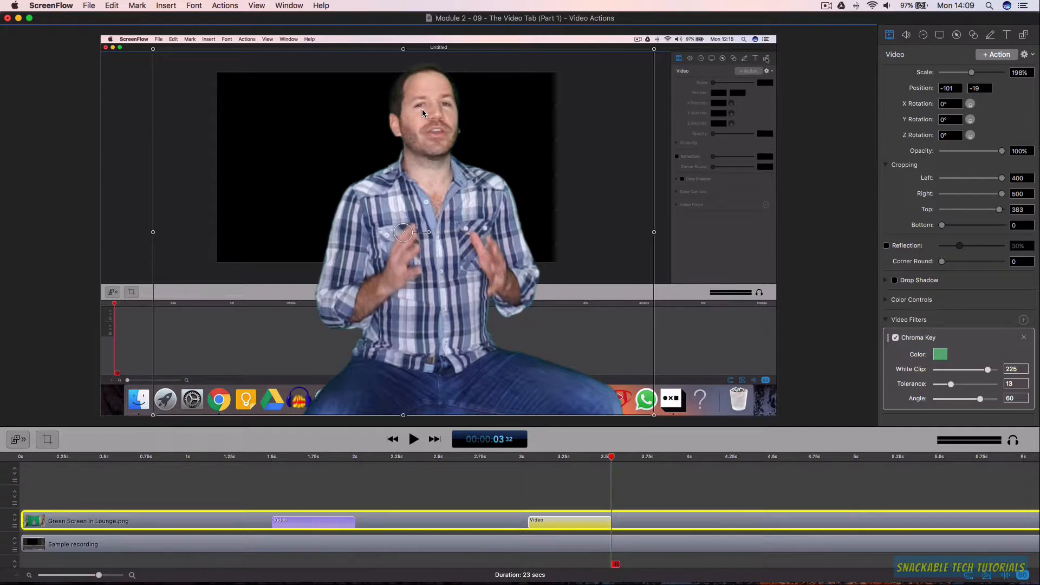
# Shrink the presenter to about 61% and place it at about 793, -378, in the canvas's lower-right corner
pyautogui.moveTo(423, 111); pyautogui.dragTo(458, 117)
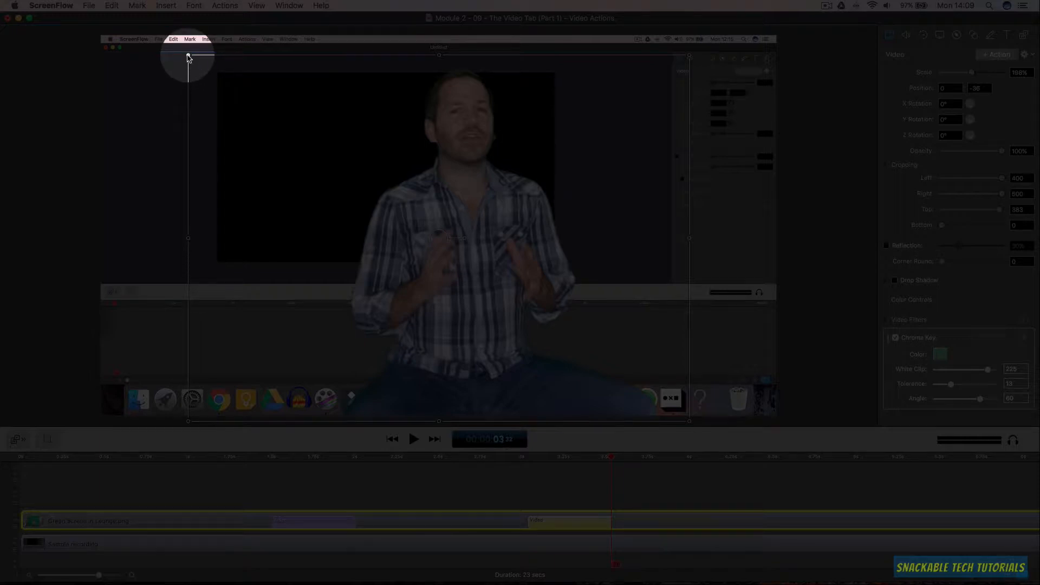
pyautogui.moveTo(188, 57); pyautogui.dragTo(516, 318)
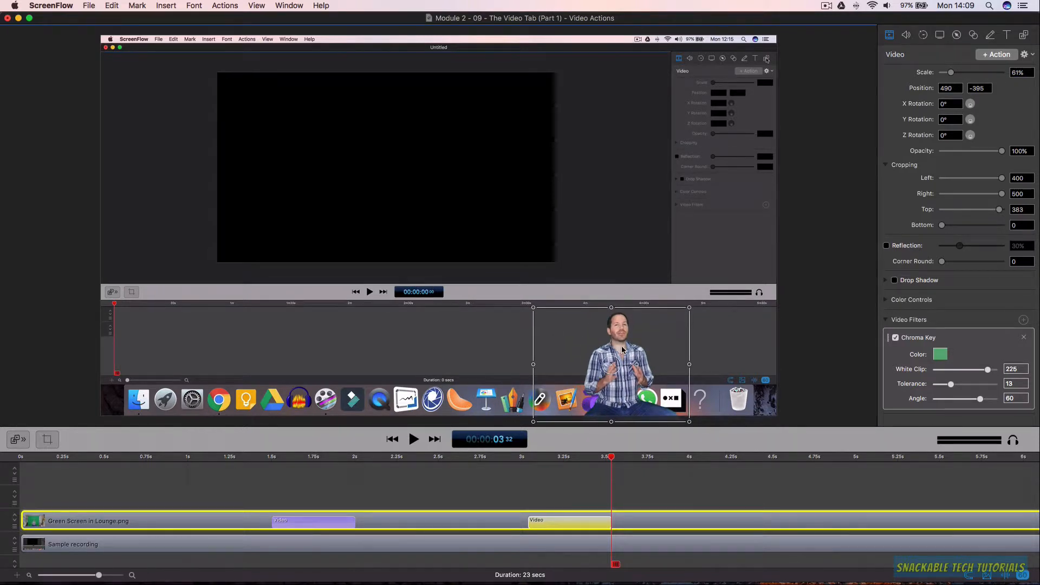
pyautogui.moveTo(623, 348); pyautogui.dragTo(730, 347)
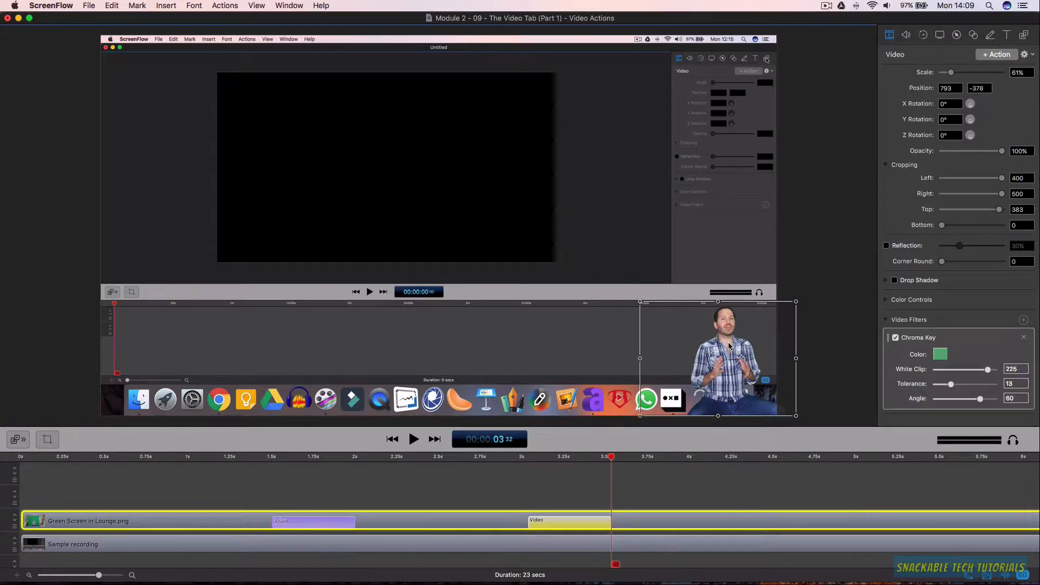
pyautogui.click(589, 337)
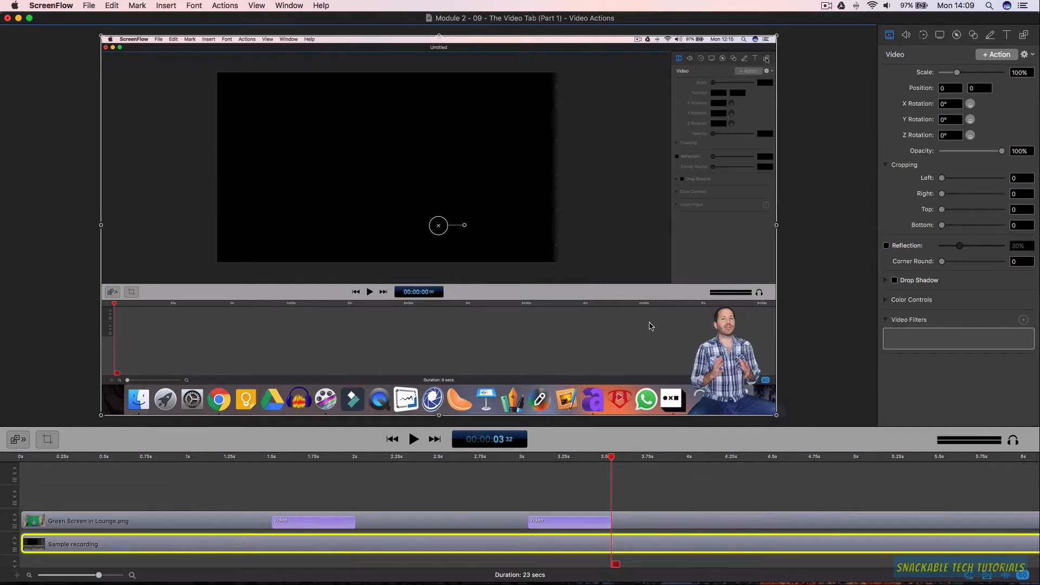
pyautogui.click(52, 238)
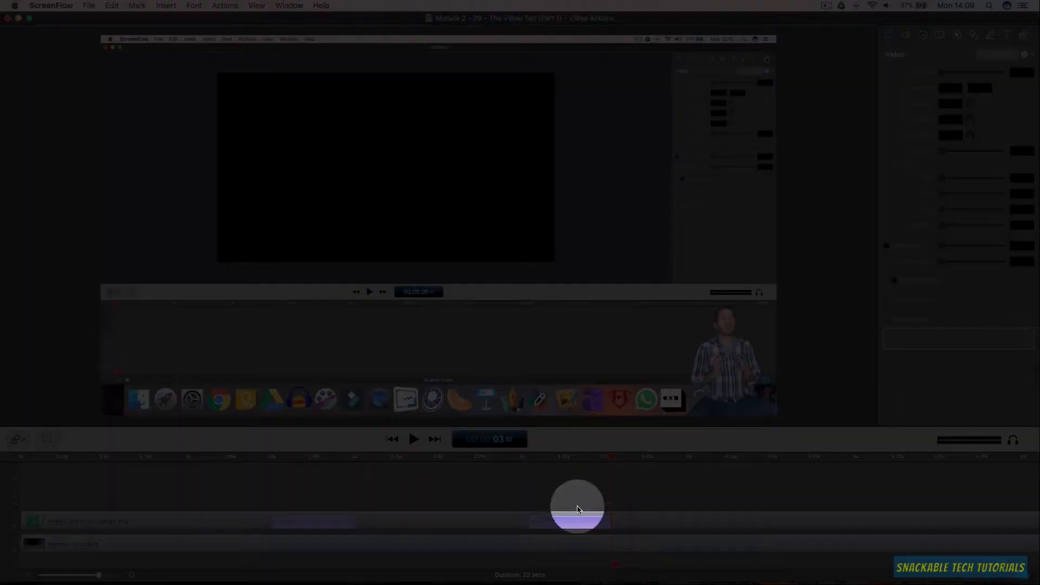
# Play back the presenter's second action from 00:00:02 55, and both actions together from 00:00:01 13
pyautogui.click(508, 458)
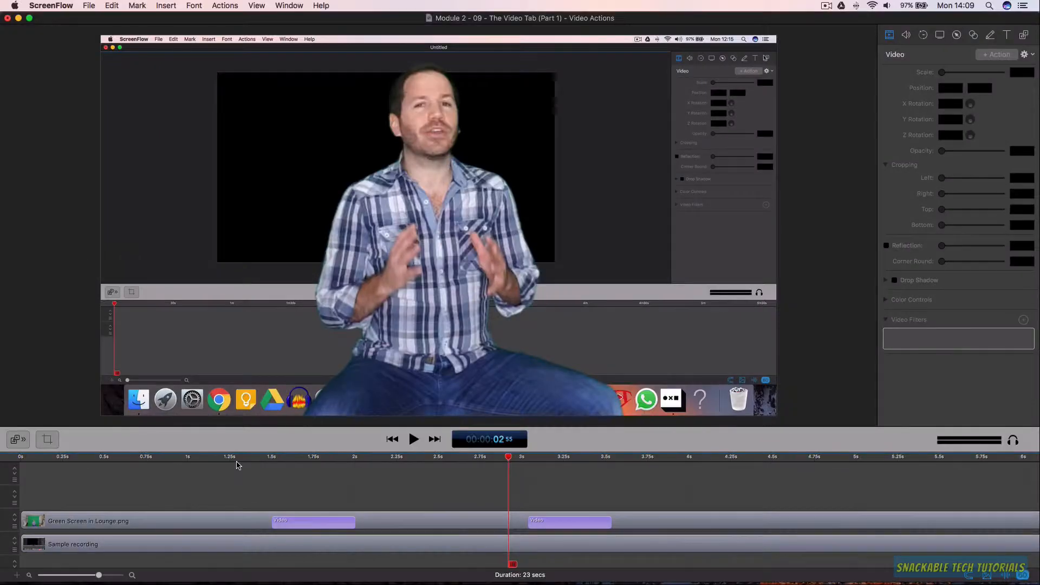
pyautogui.press('space')
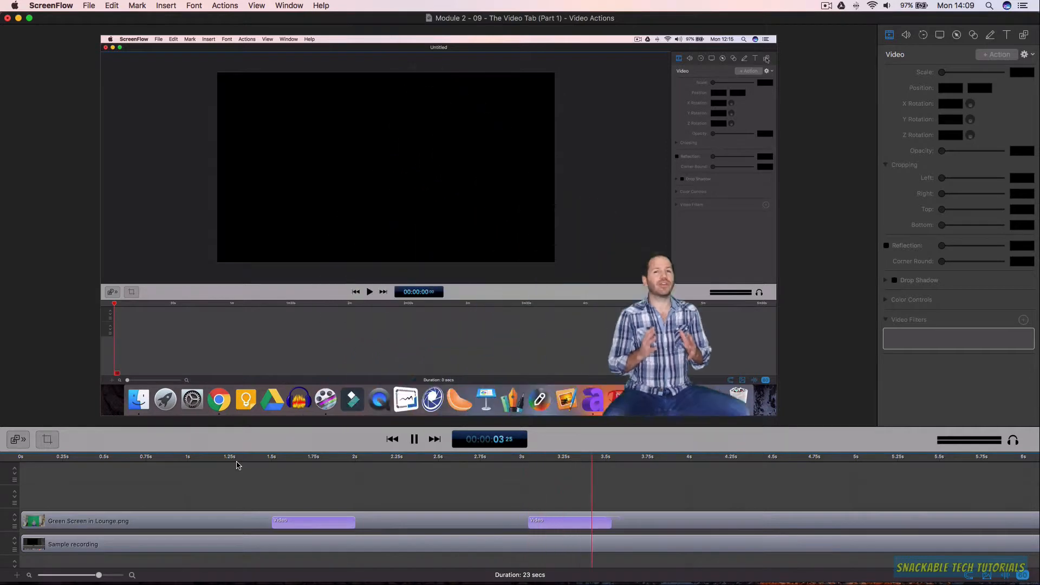
pyautogui.press('space')
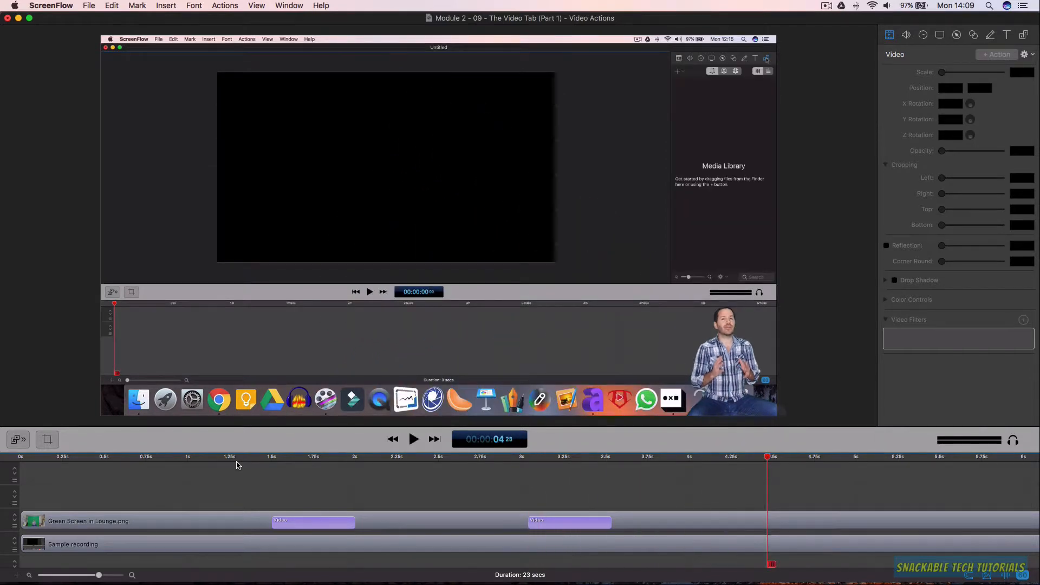
pyautogui.click(225, 458)
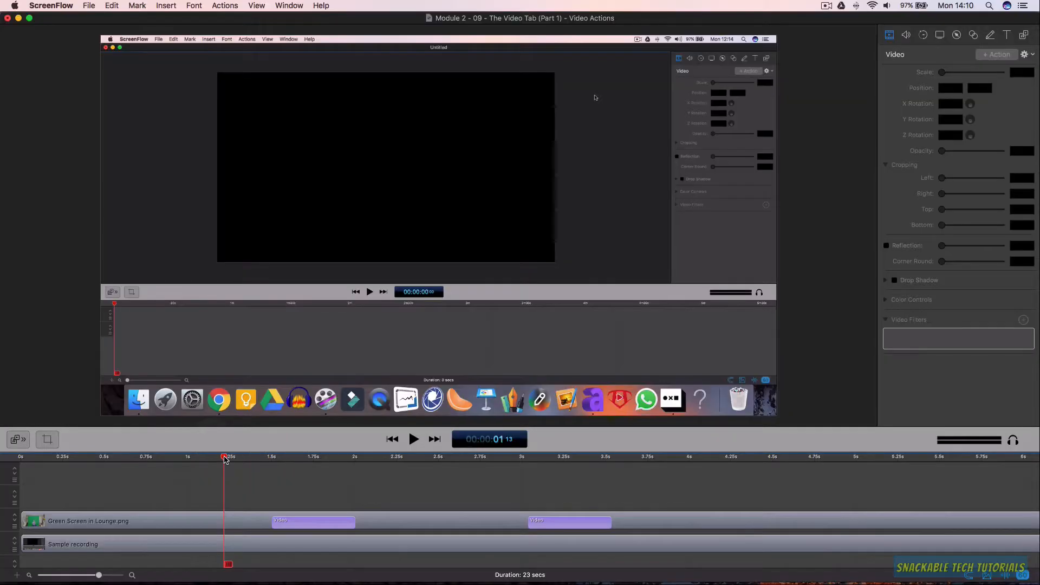
pyautogui.press('space')
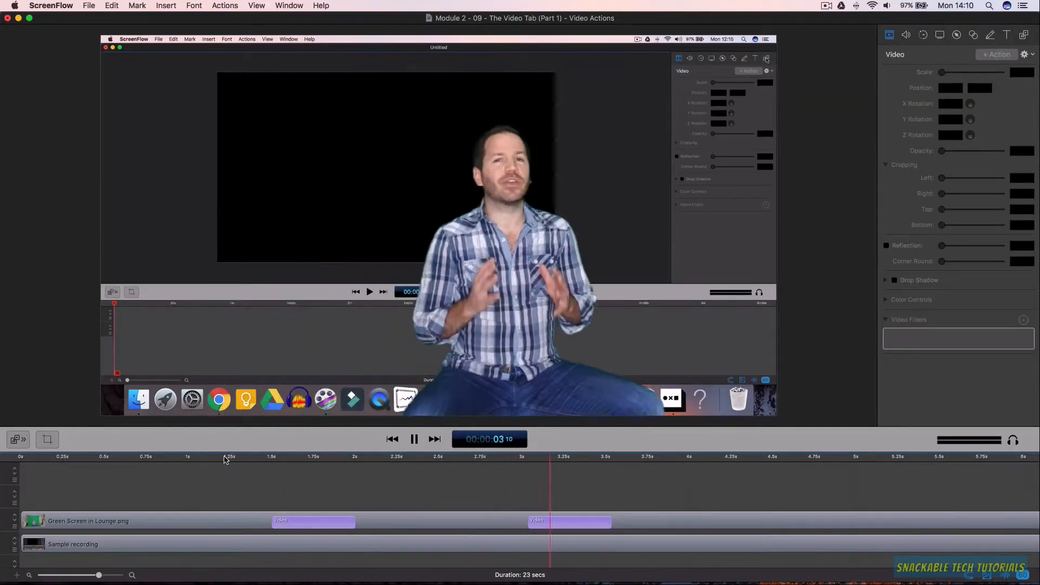
pyautogui.press('space')
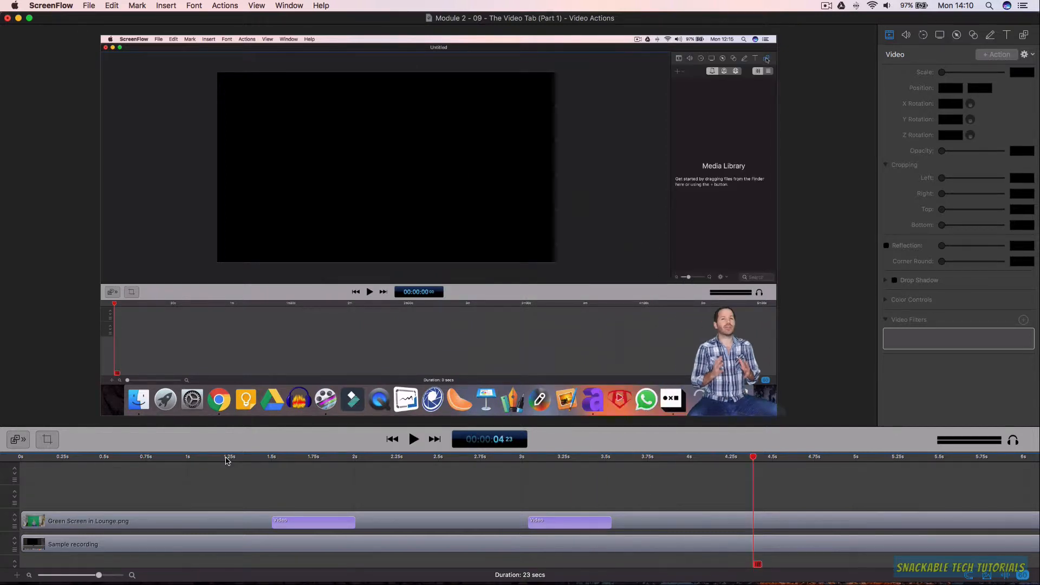
# Add a video action to the Sample recording clip and shift it beyond the presenter's second action, ending at playhead time 00:00:04 18
pyautogui.click(222, 513)
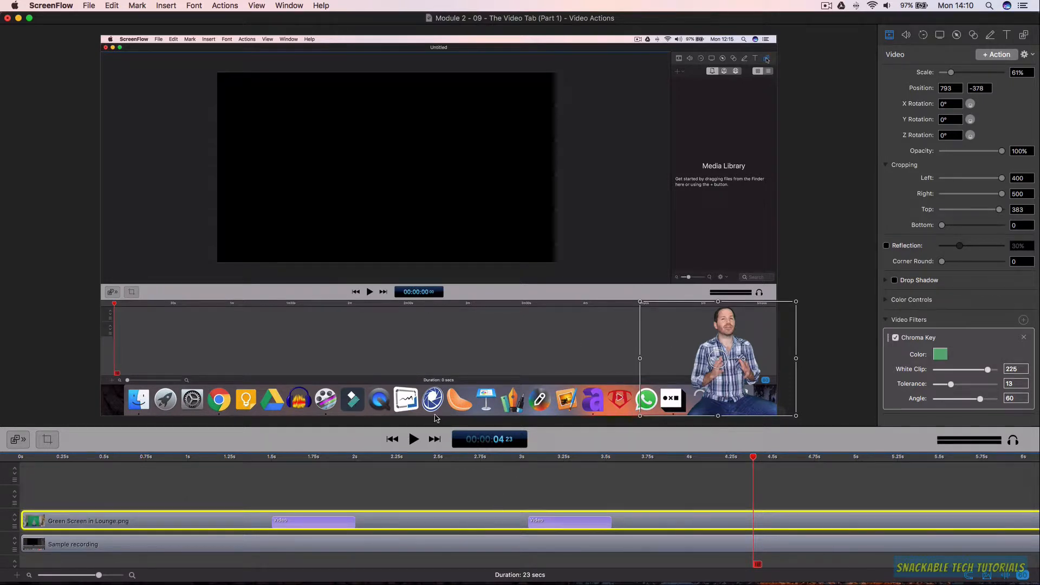
pyautogui.click(372, 360)
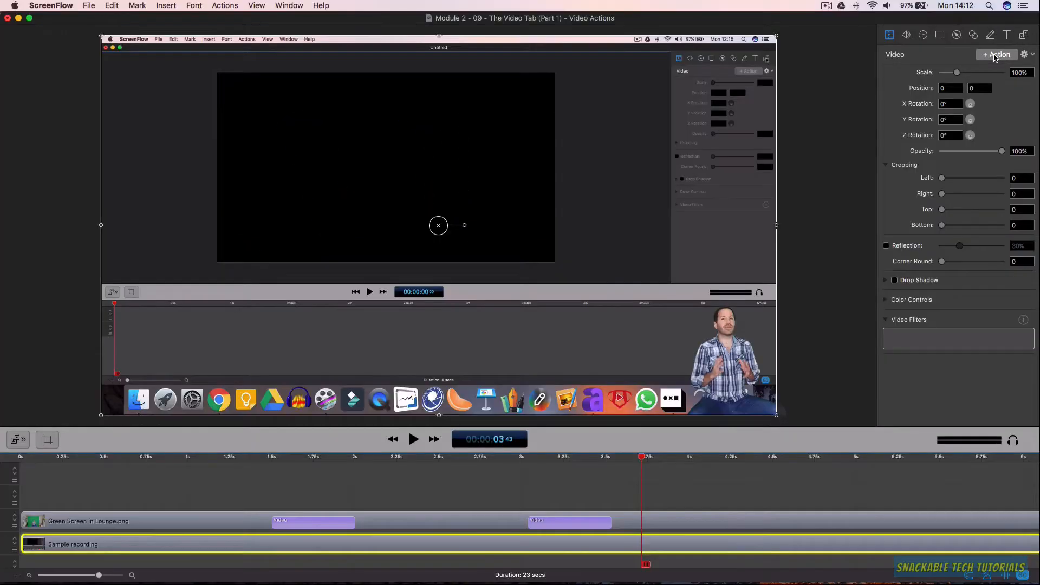
pyautogui.click(995, 55)
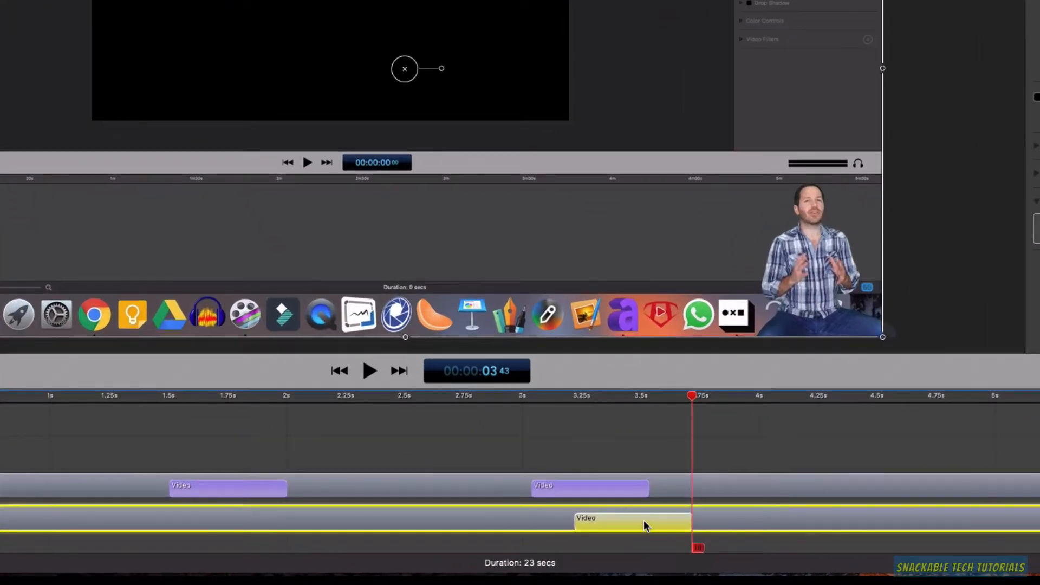
pyautogui.moveTo(644, 525); pyautogui.dragTo(782, 525)
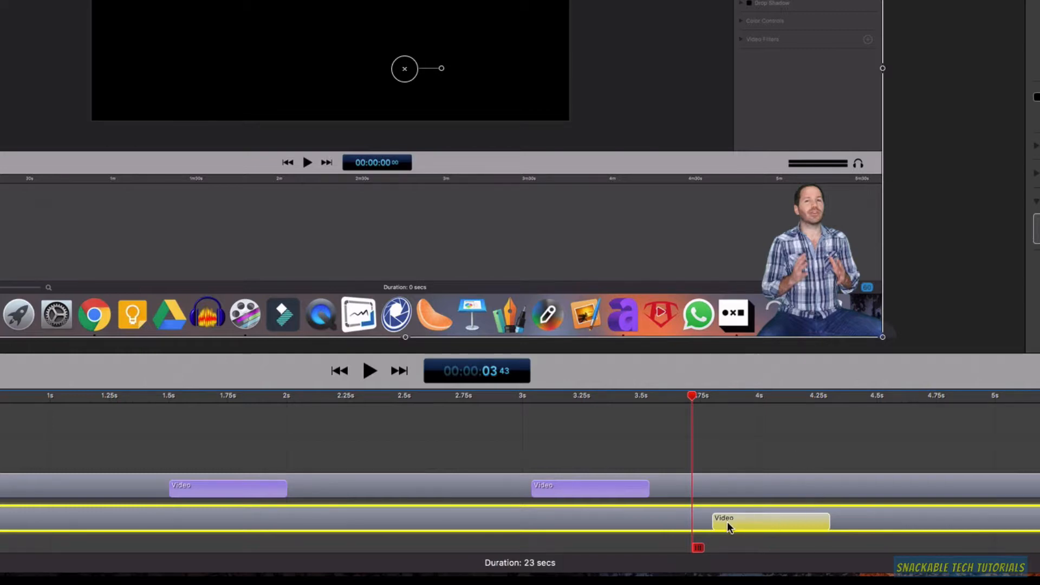
pyautogui.click(829, 397)
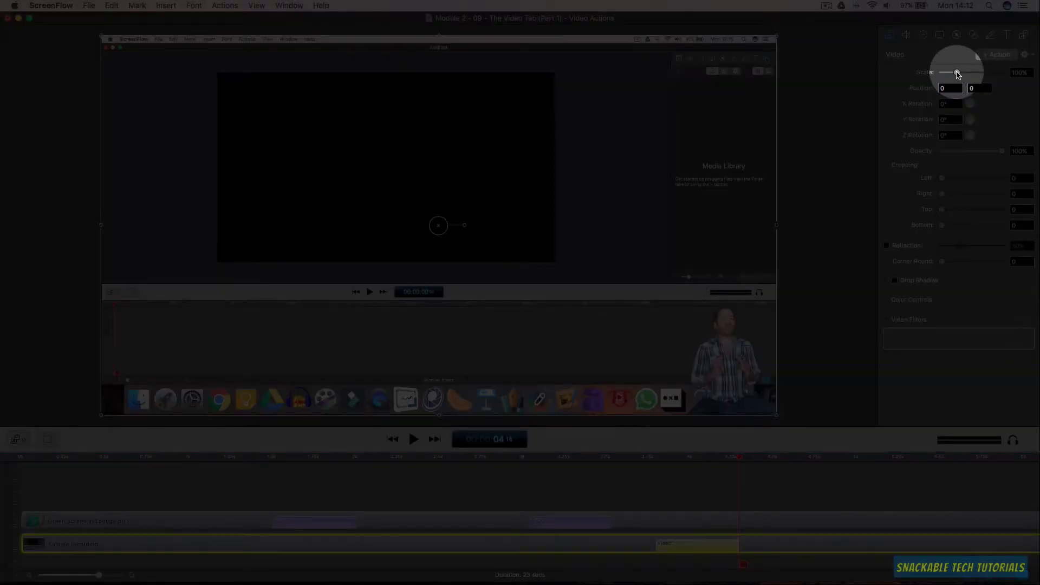
# Try scaling the Sample recording up to 228% and back down to about 99% at the action's end
pyautogui.moveTo(958, 73); pyautogui.dragTo(977, 74)
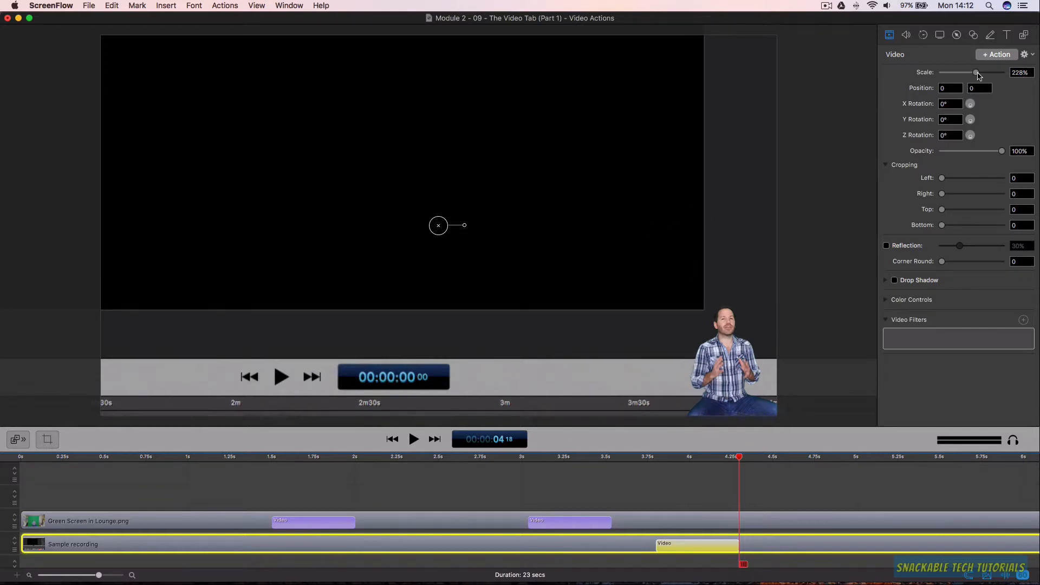
pyautogui.moveTo(978, 75); pyautogui.dragTo(958, 83)
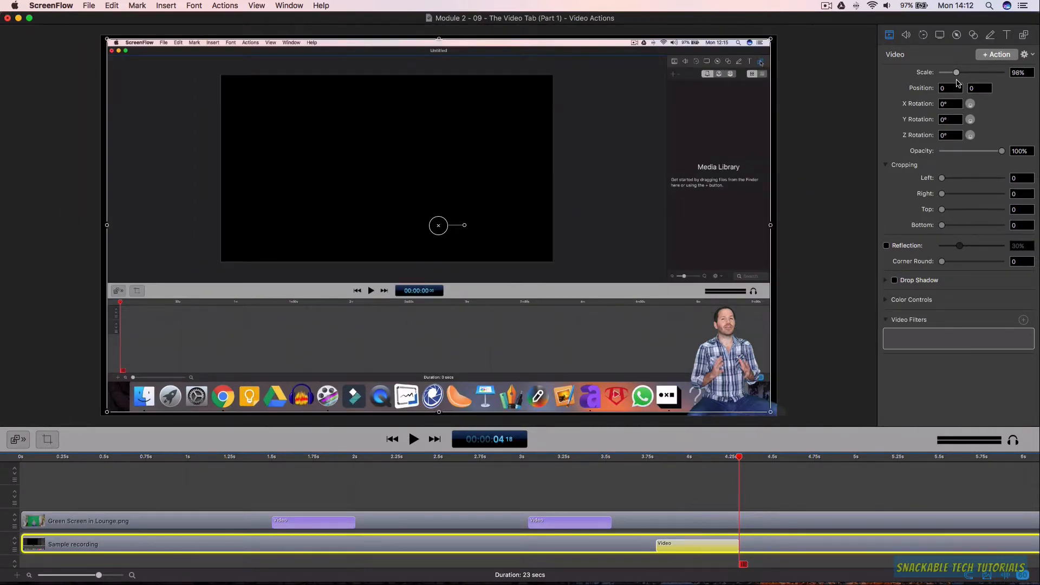
pyautogui.moveTo(958, 83); pyautogui.dragTo(958, 83)
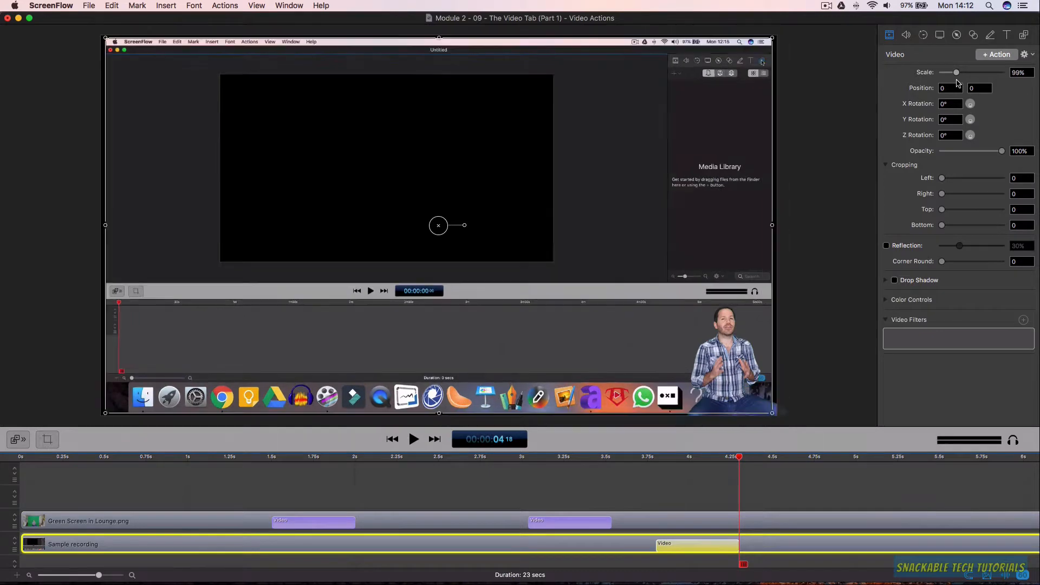
# Set the Sample recording's scale to 150% and reposition it to -480, -270, showing its upper-right area
pyautogui.click(1016, 72)
pyautogui.write('150')
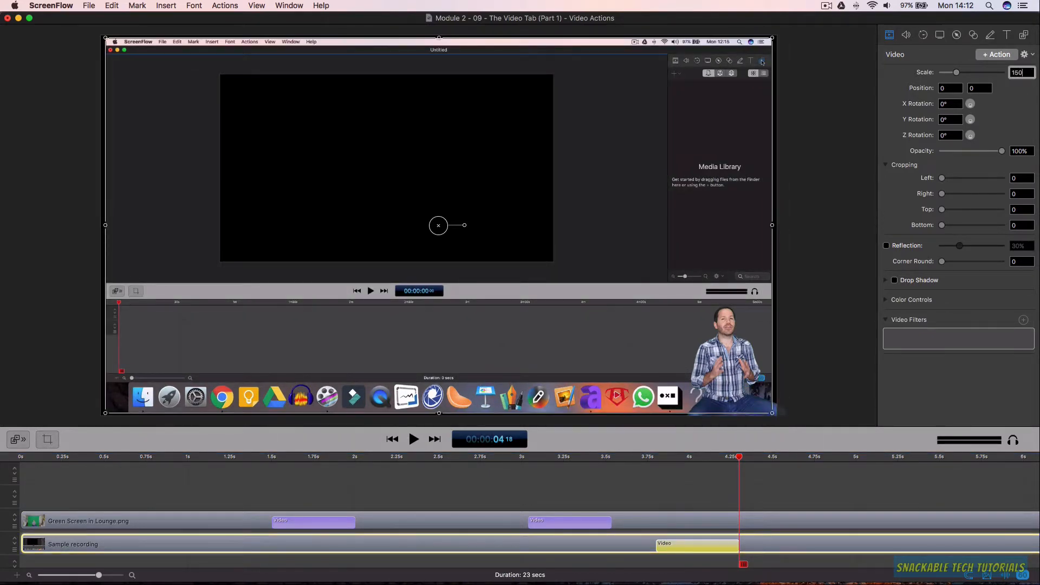
pyautogui.press('Return')
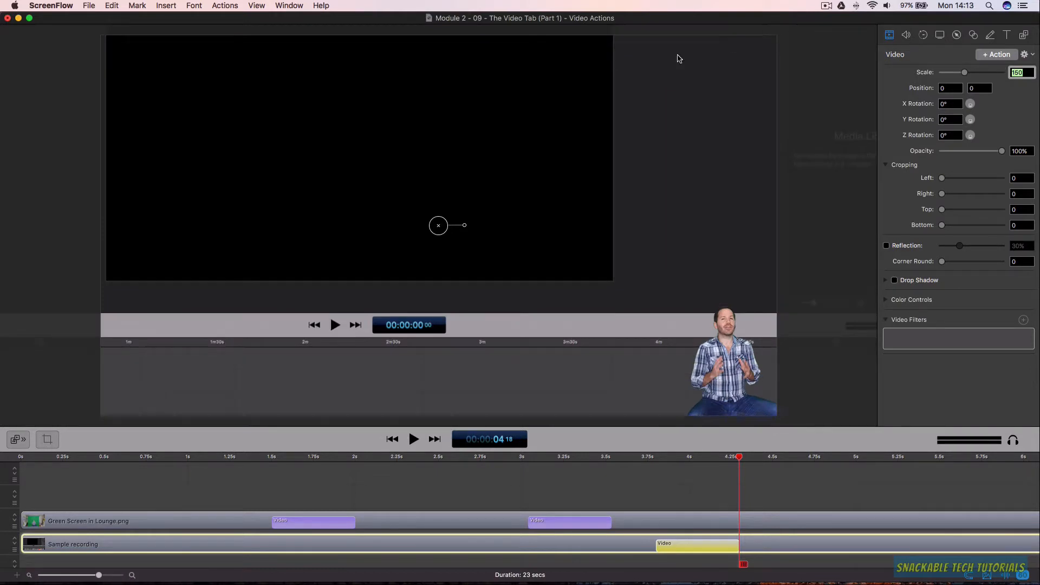
pyautogui.moveTo(506, 76); pyautogui.dragTo(334, 171)
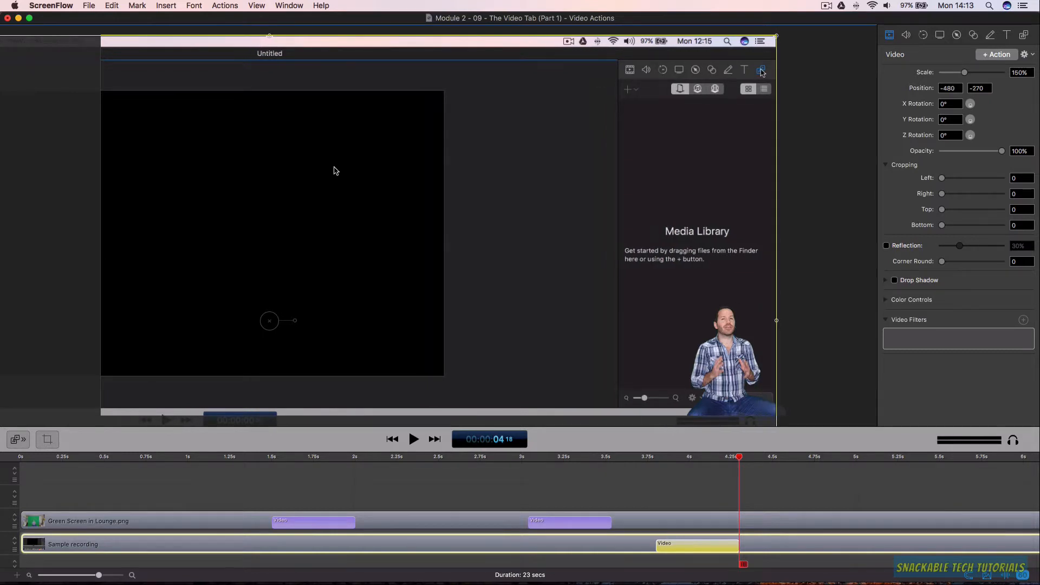
pyautogui.moveTo(334, 171); pyautogui.dragTo(336, 170)
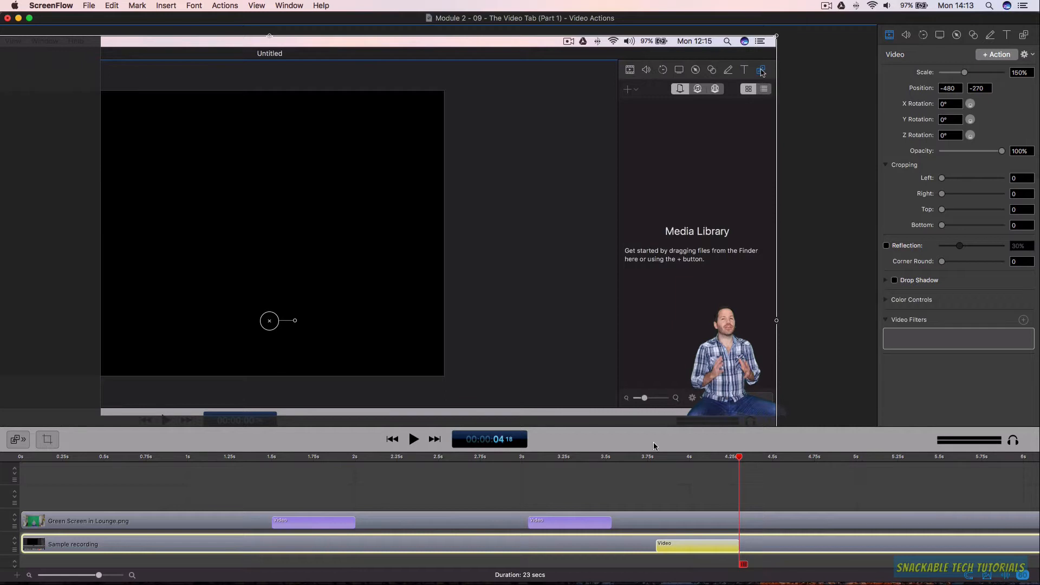
# Play back the Sample recording's zoom action from about 00:00:03 41 to 00:00:05 24
pyautogui.click(638, 458)
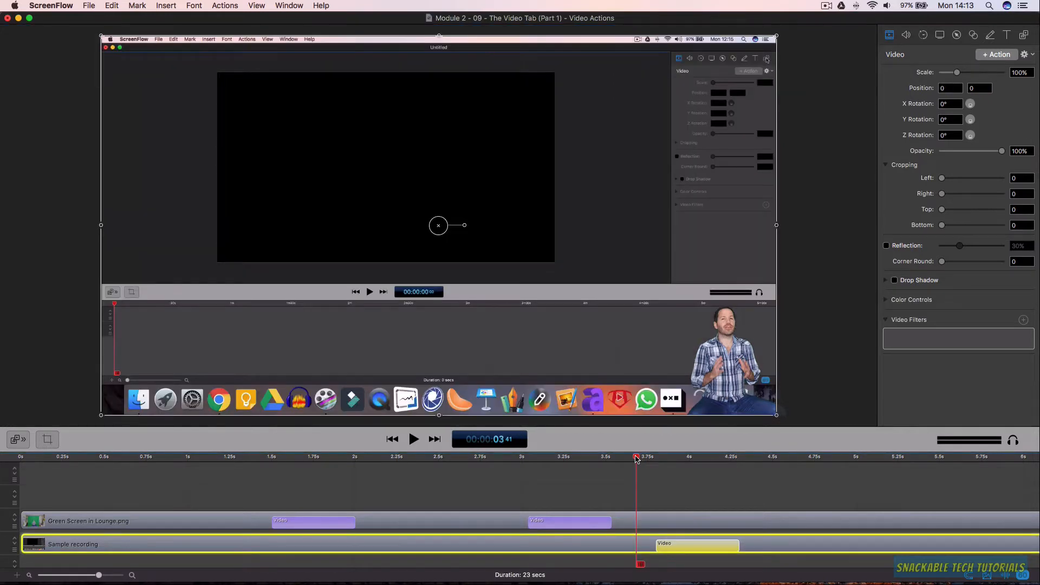
pyautogui.press('space')
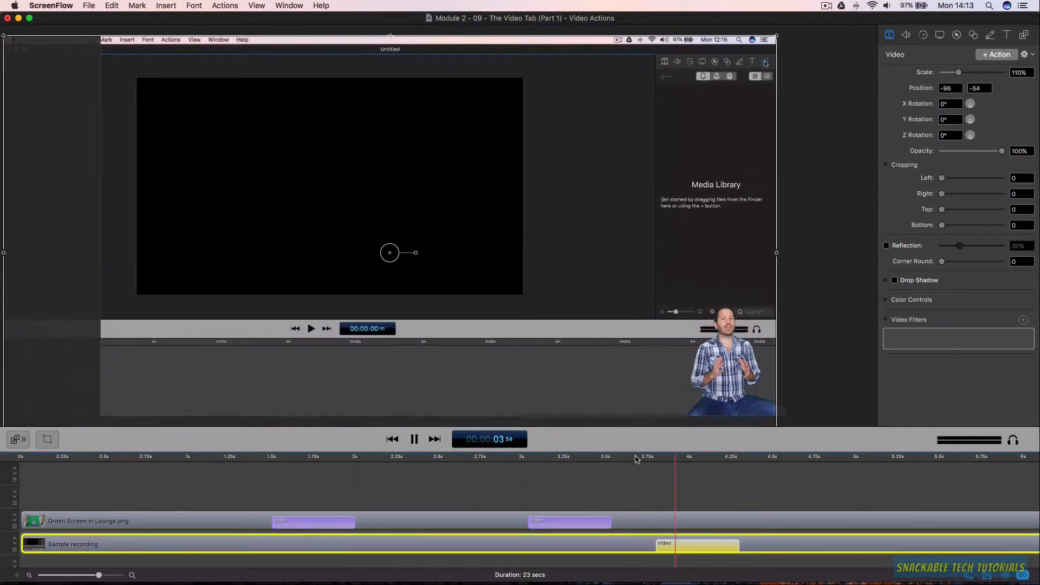
pyautogui.press('space')
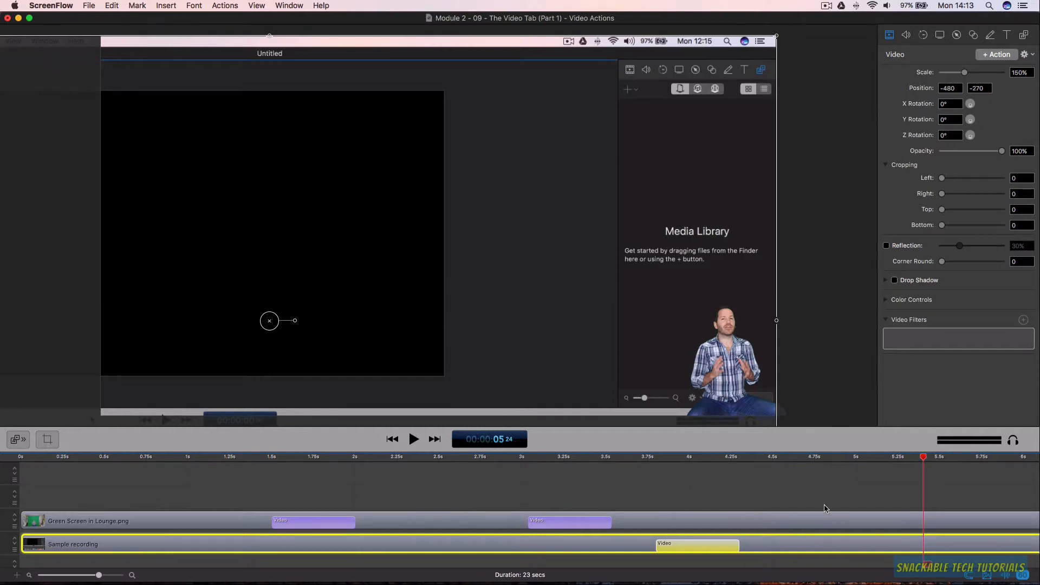
# Add a second video action to the Sample recording ending at 00:00:05 24, and move the recording to 480, -270, showing its upper-left area
pyautogui.click(1006, 56)
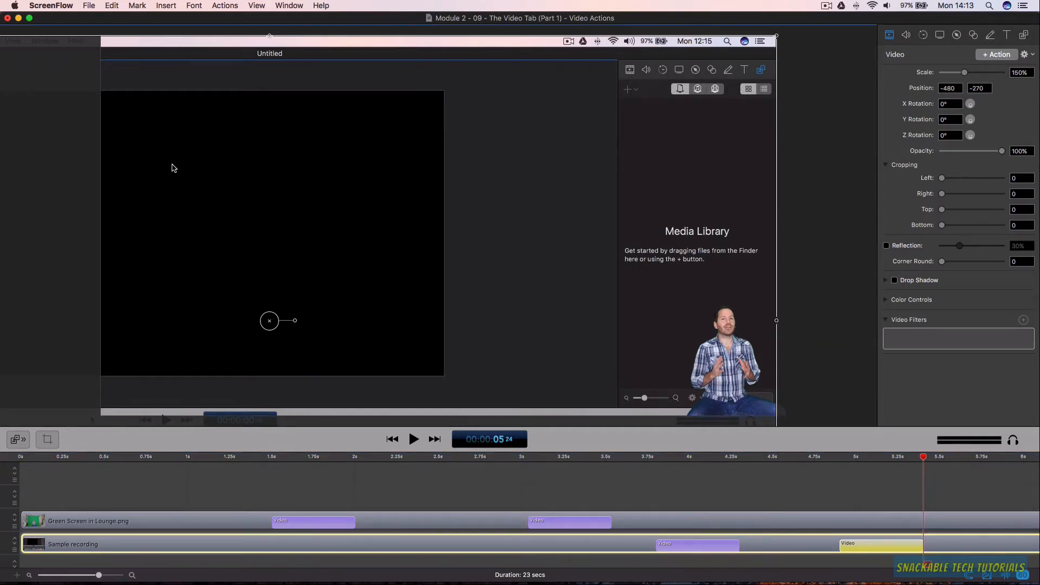
pyautogui.moveTo(173, 168); pyautogui.dragTo(504, 170)
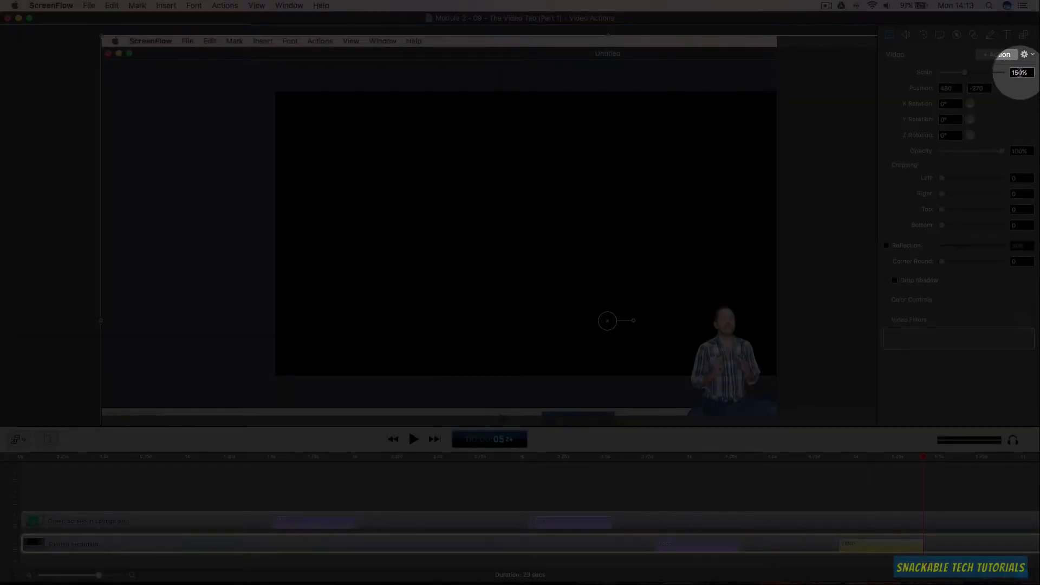
# Set the Sample recording's scale to 200% and reposition it to 960, -540, aligning its upper-left corner with the canvas
pyautogui.doubleClick(1017, 73)
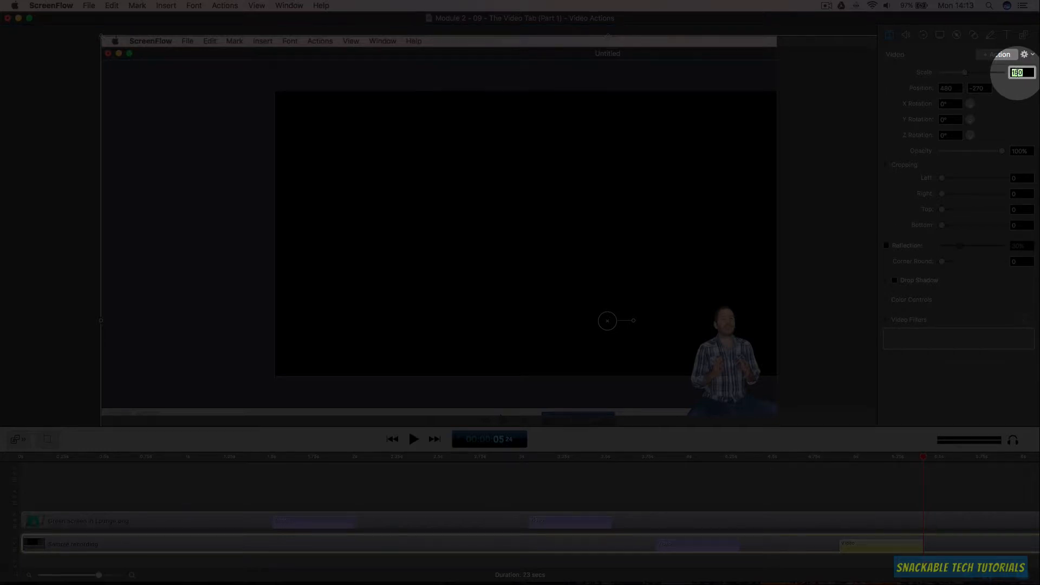
pyautogui.write('200')
pyautogui.press('Return')
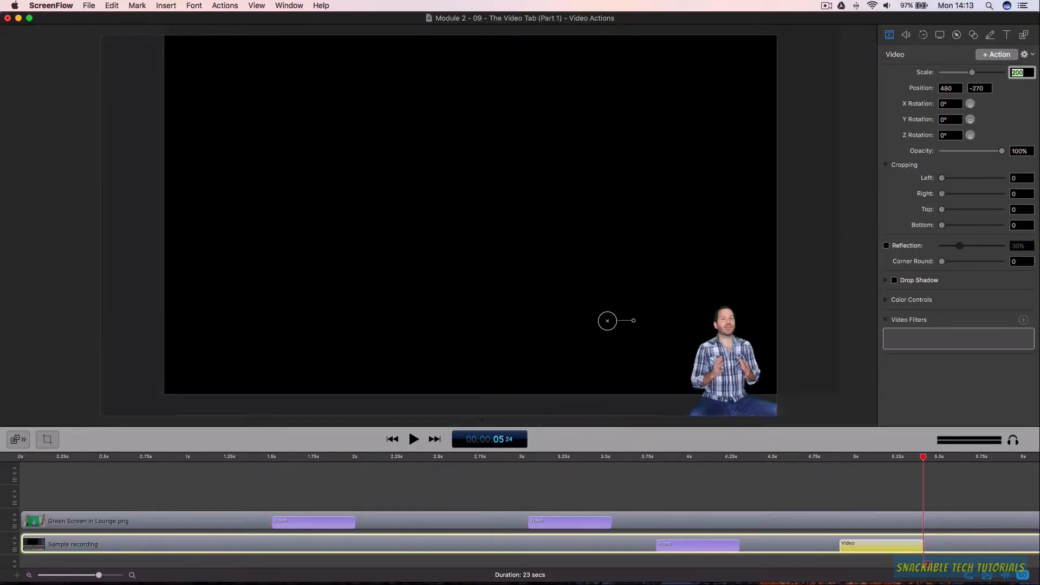
pyautogui.click(138, 79)
pyautogui.moveTo(157, 91); pyautogui.dragTo(315, 177)
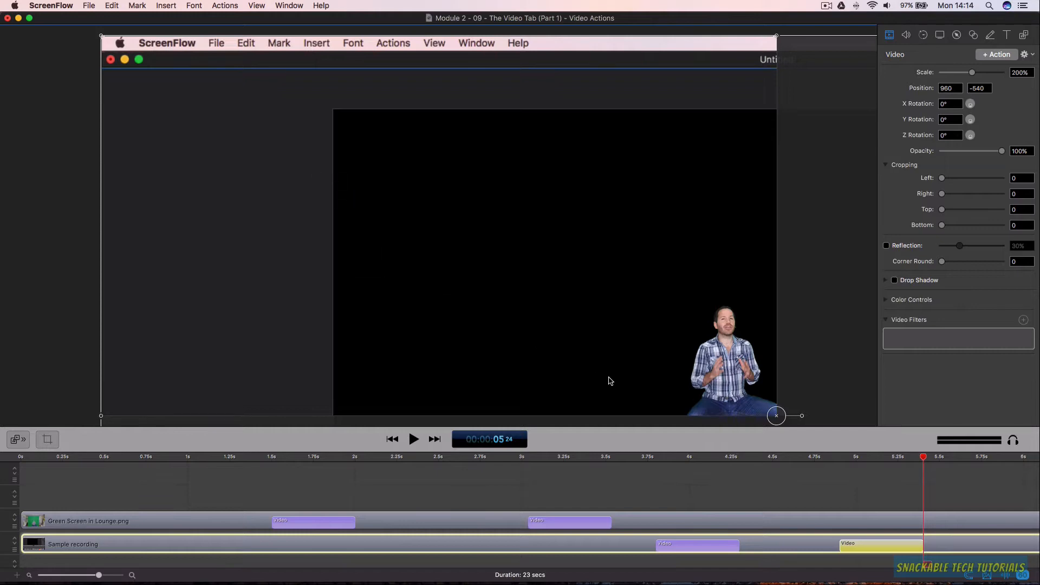
# Play back the Sample recording's two zoom actions twice, starting just before the first action and running past the clip's end
pyautogui.click(632, 458)
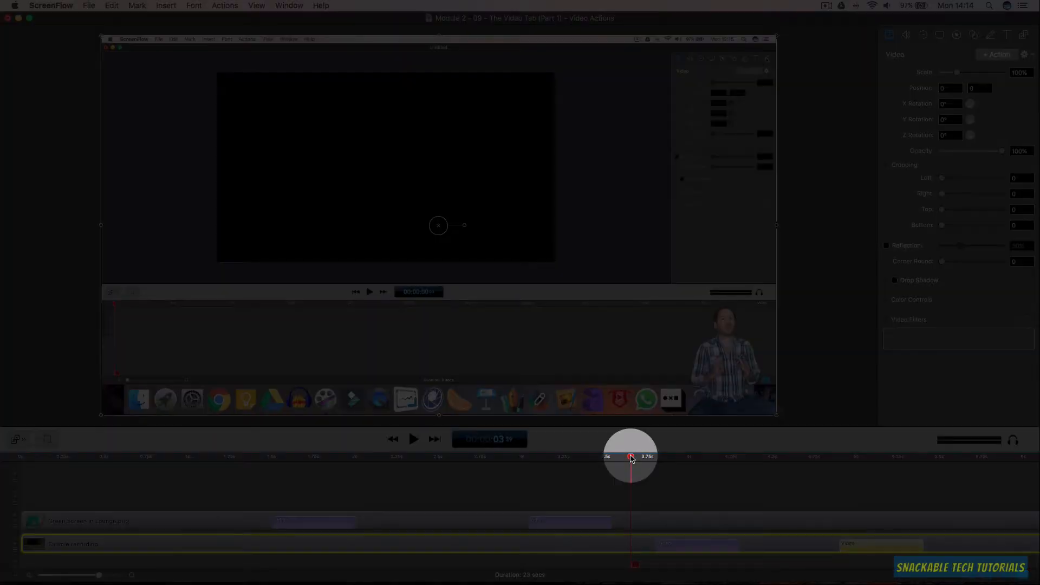
pyautogui.press('space')
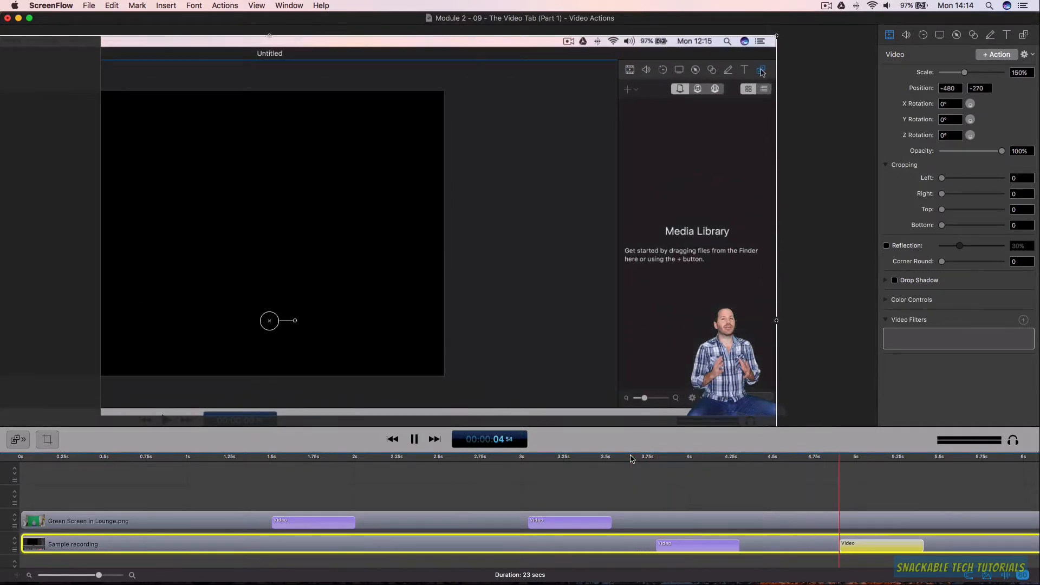
pyautogui.press('space')
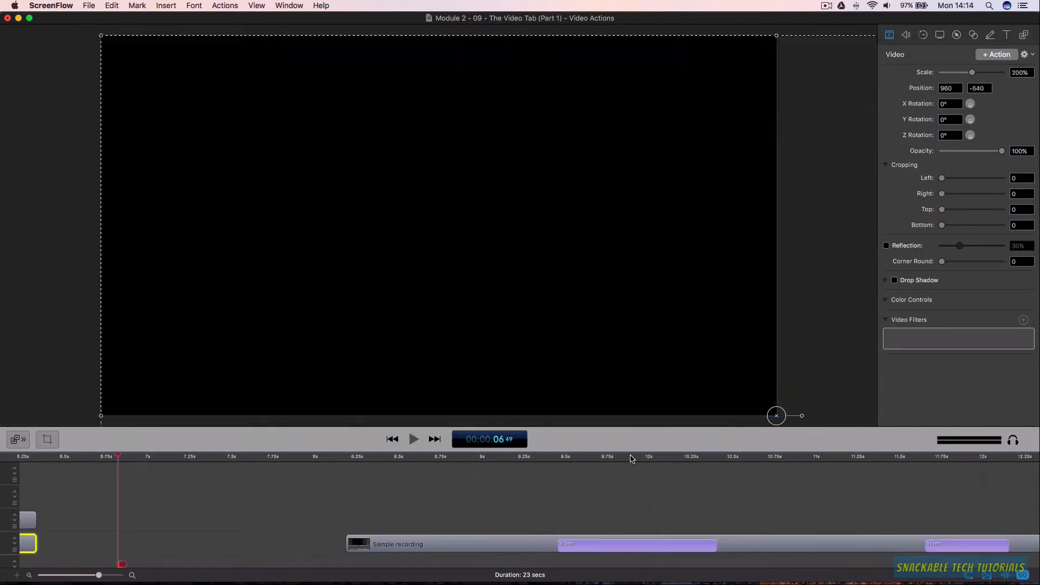
pyautogui.click(274, 460)
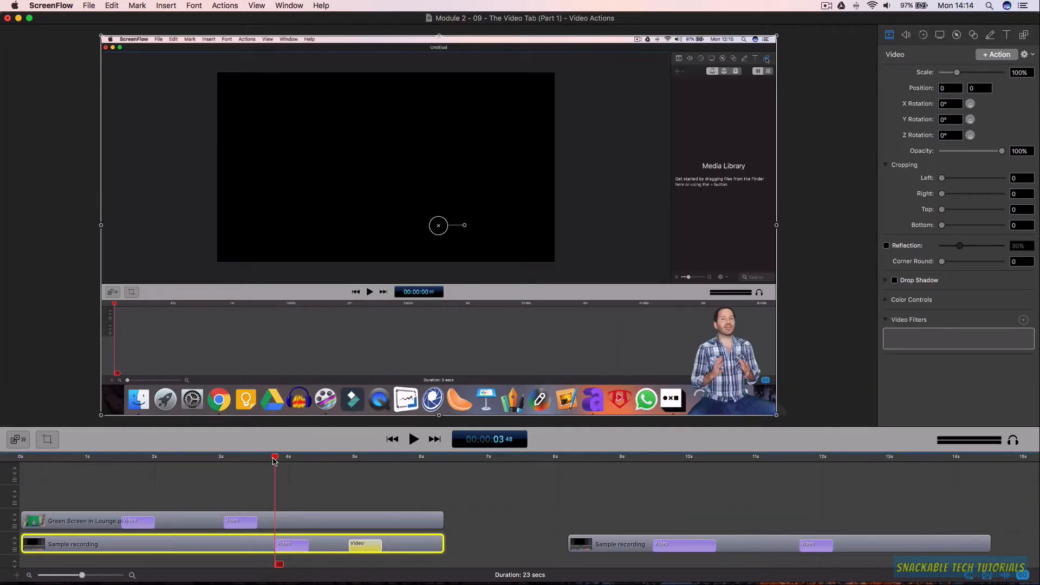
pyautogui.press('space')
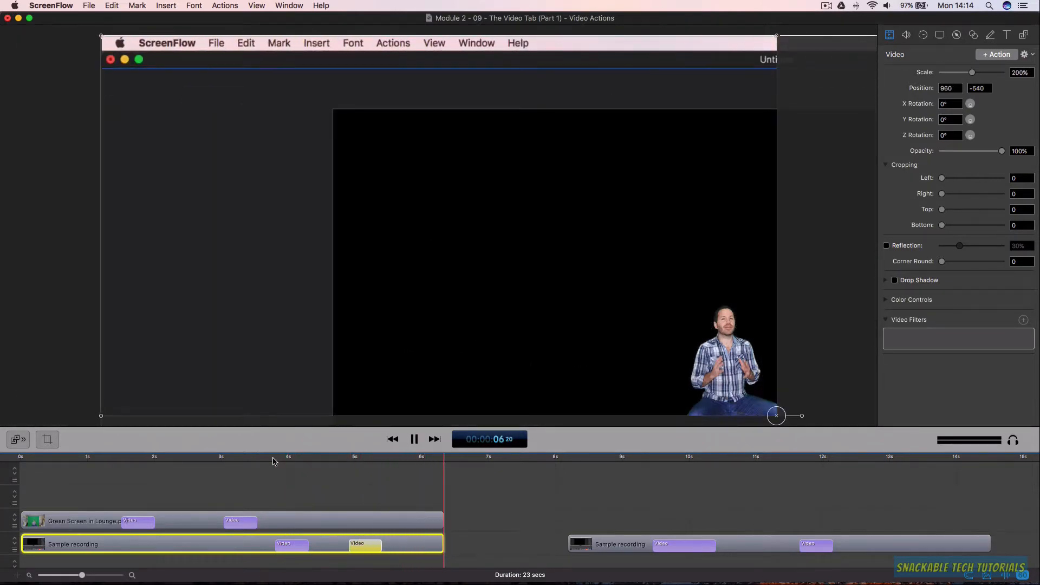
pyautogui.press('space')
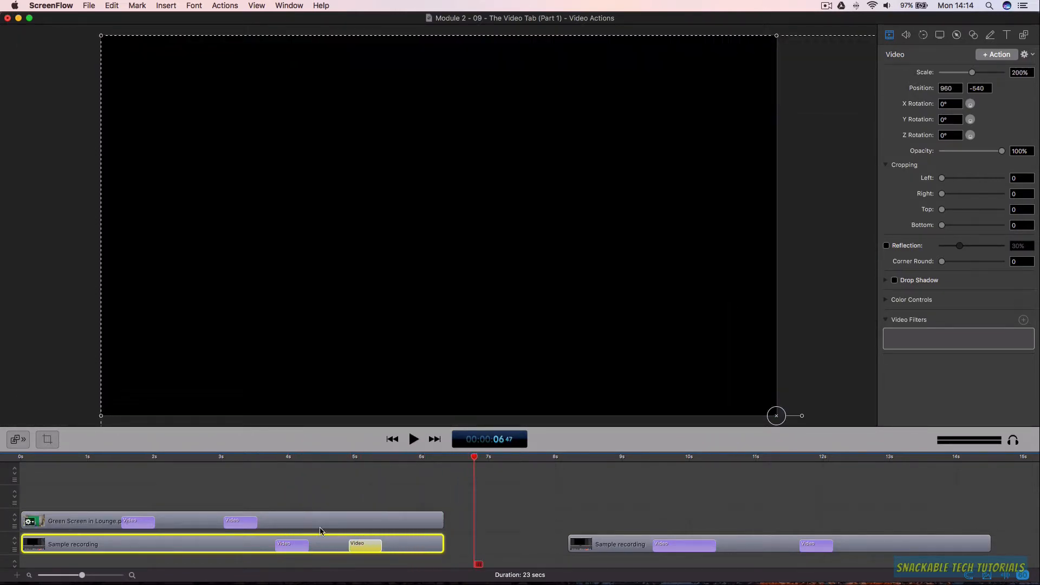
# Select the Sample recording's two zoom actions in turn, and examine the placement and length of the video actions on the other clips
pyautogui.click(290, 544)
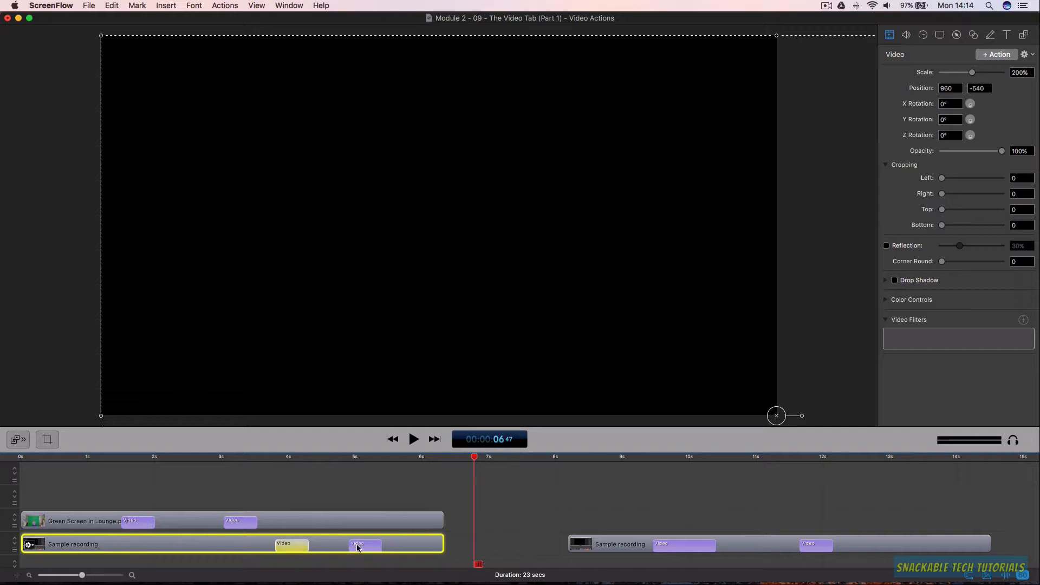
pyautogui.click(357, 544)
pyautogui.hscroll(10, 478, 511)
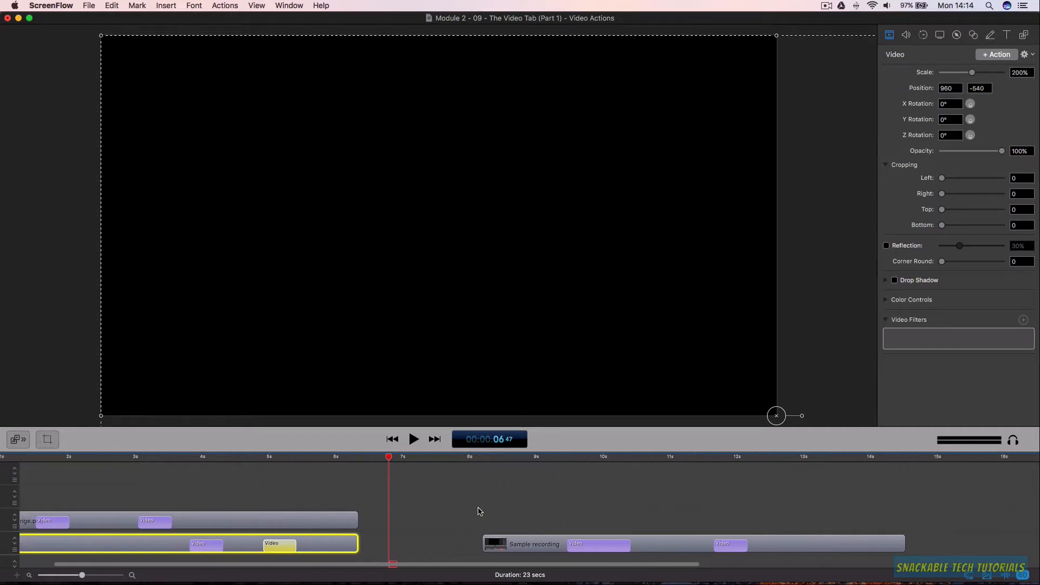
pyautogui.hscroll(5, 478, 511)
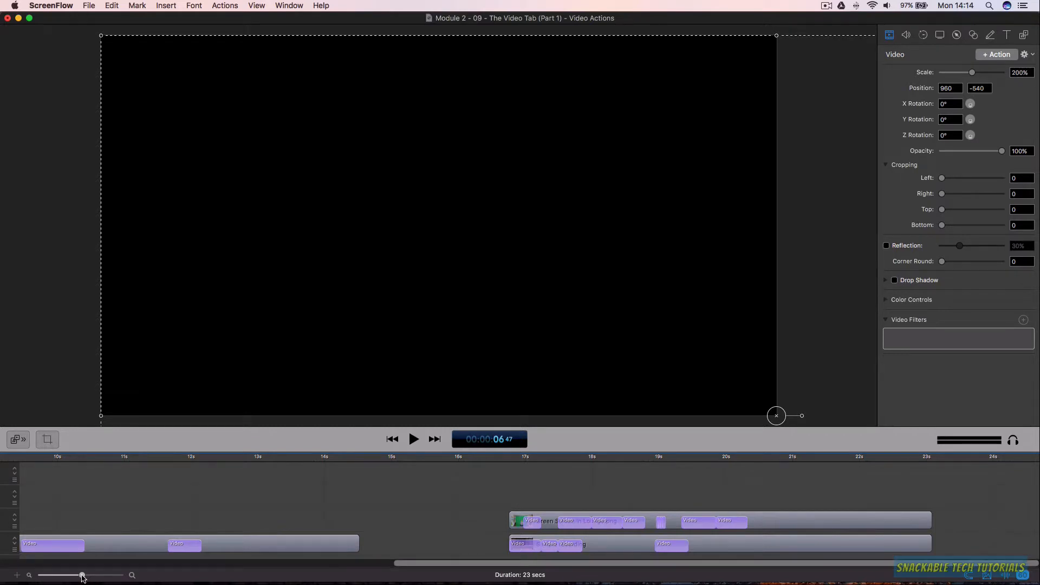
pyautogui.moveTo(82, 577); pyautogui.dragTo(118, 576)
pyautogui.hscroll(5, 416, 523)
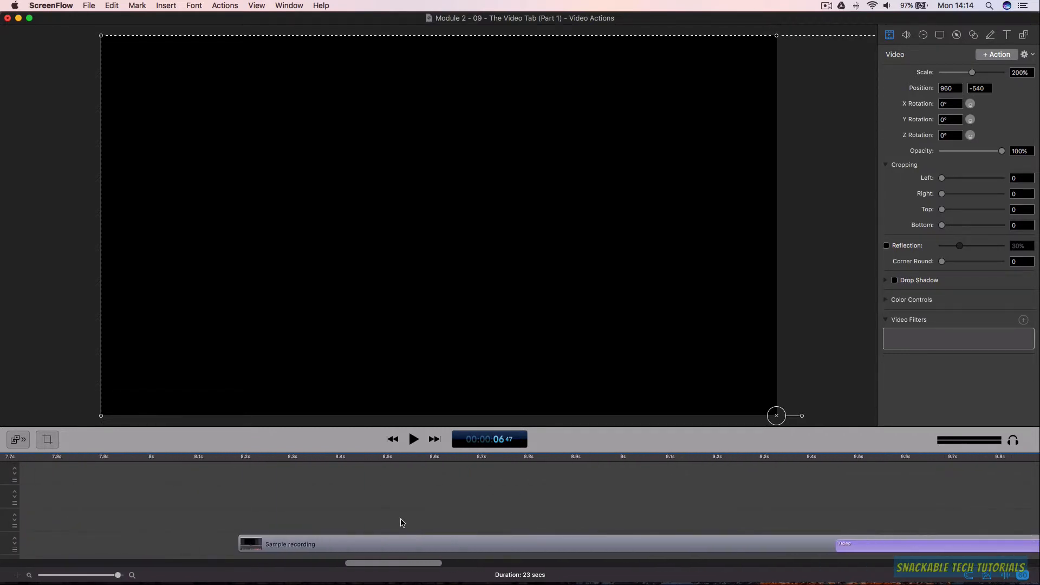
pyautogui.hscroll(5, 403, 523)
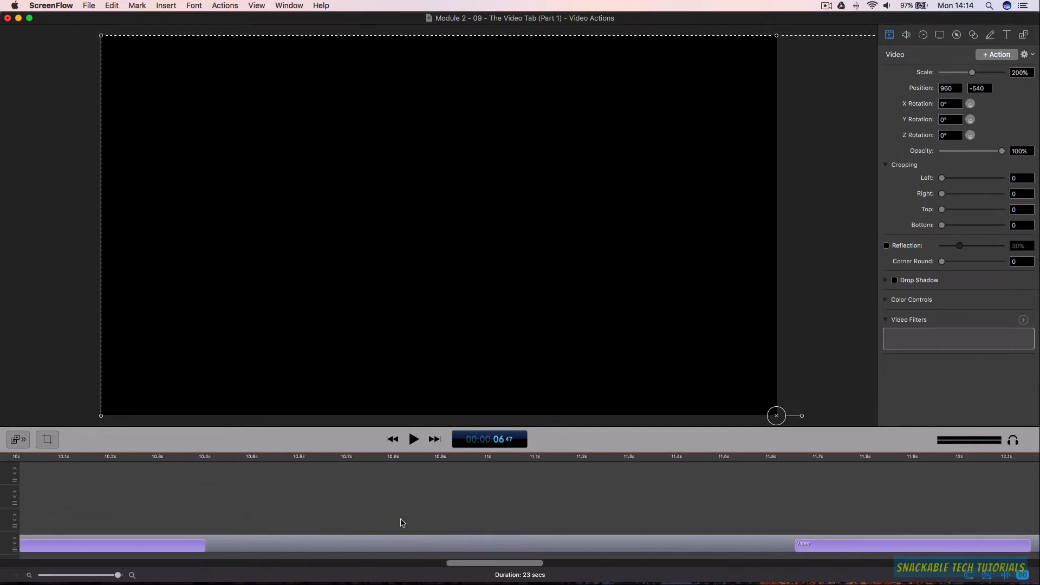
pyautogui.hscroll(-4, 403, 522)
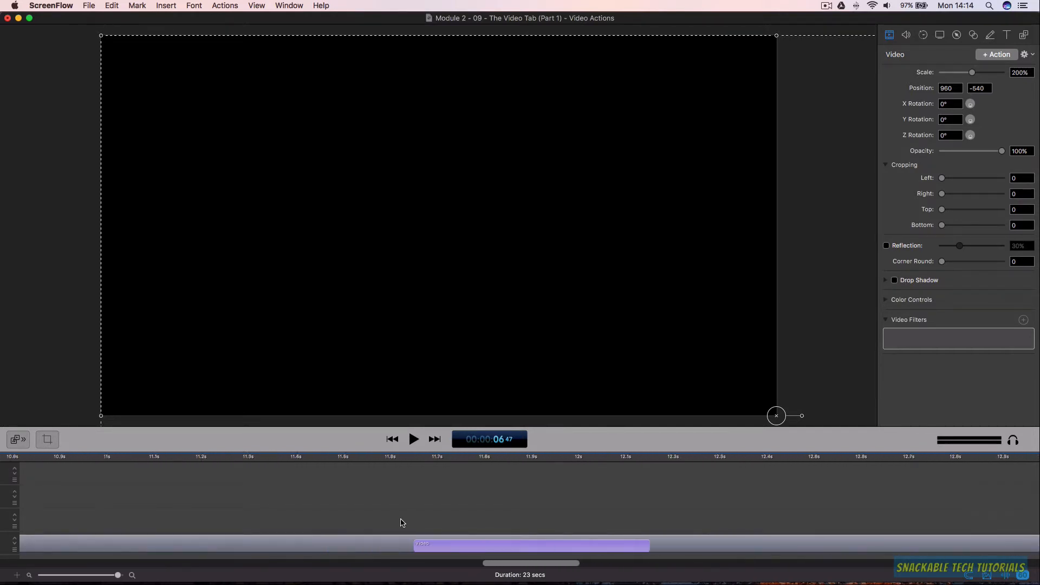
pyautogui.moveTo(119, 575); pyautogui.dragTo(72, 576)
# Place the playhead at 00:00:18 39 in the last clip group and select its Green Screen in Lounge clip for a closer look
pyautogui.click(762, 459)
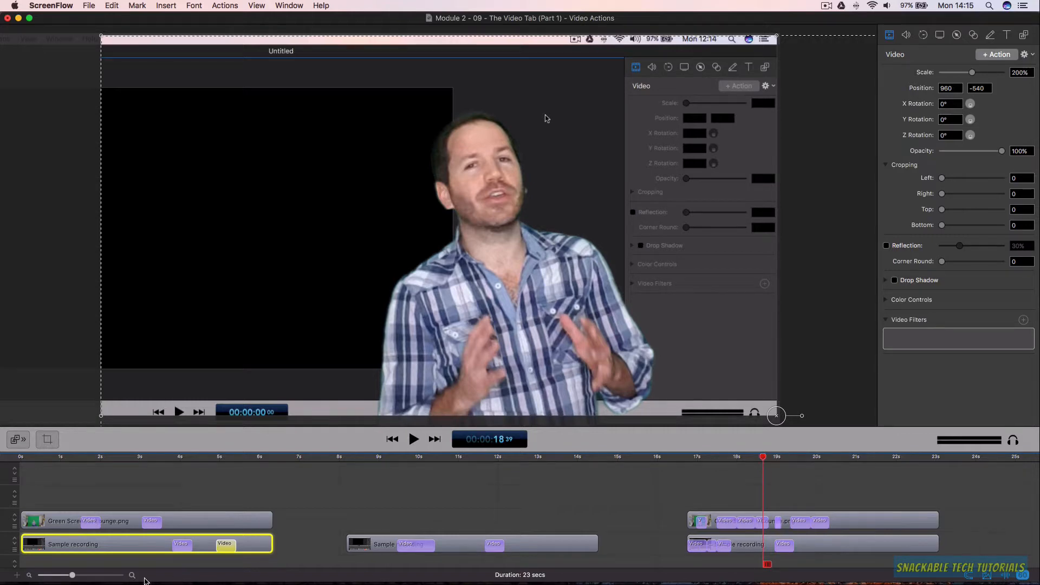
pyautogui.moveTo(72, 577); pyautogui.dragTo(96, 575)
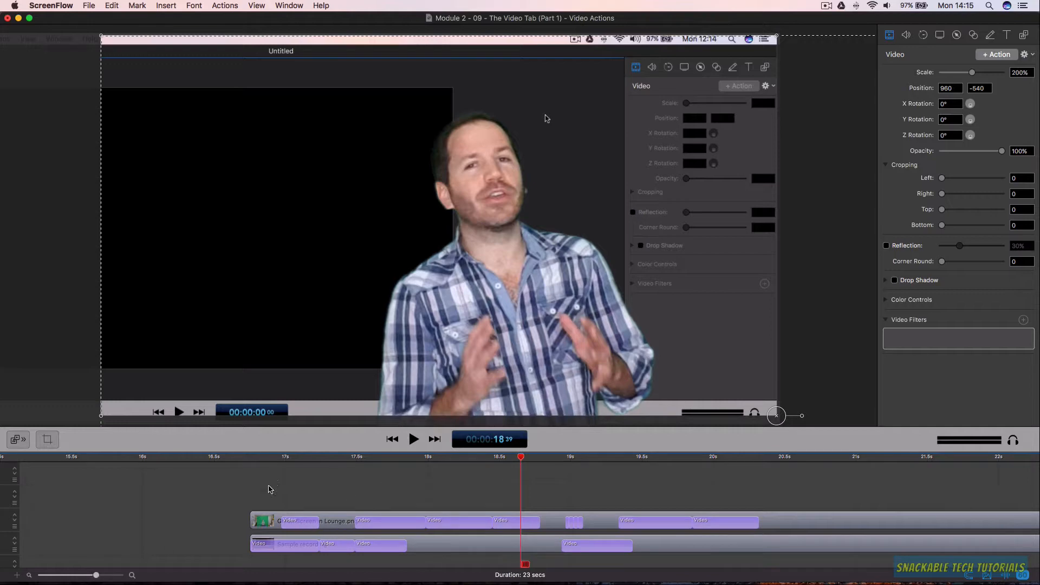
pyautogui.click(325, 522)
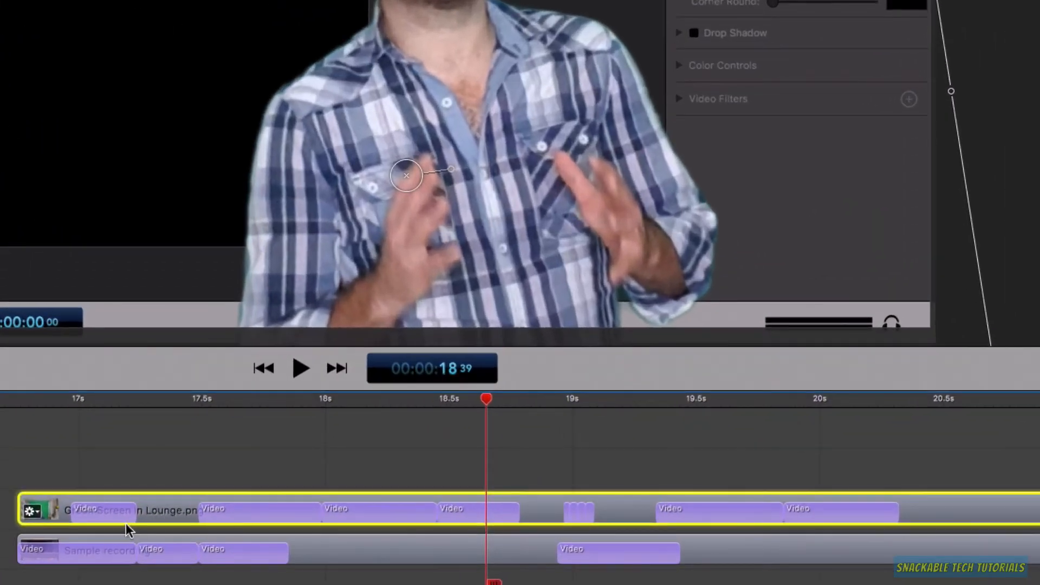
# Move the playhead to 00:00:17 14 and lengthen the presenter clip's first video action slightly past it
pyautogui.click(11, 404)
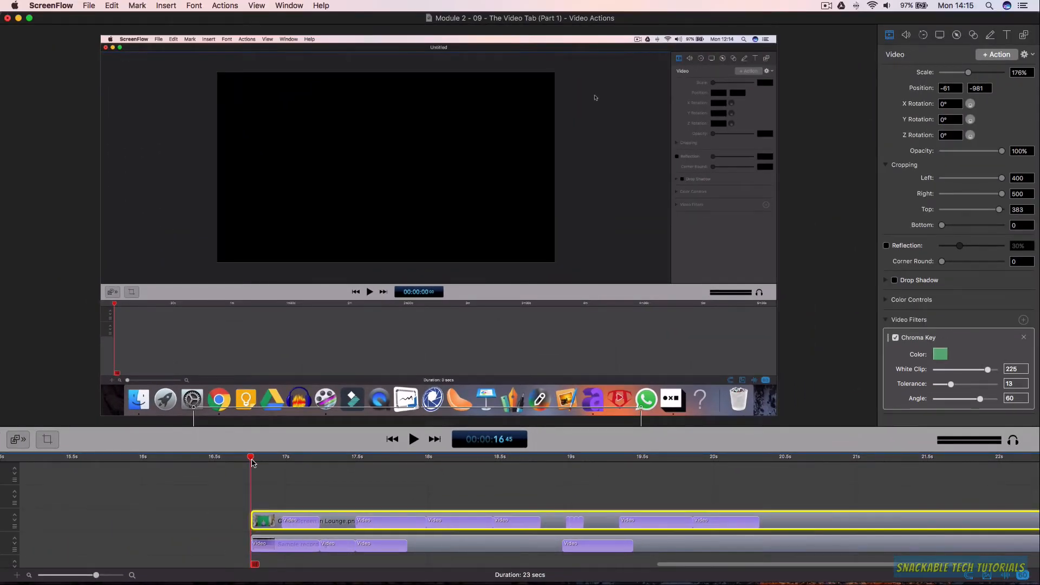
pyautogui.moveTo(251, 462); pyautogui.dragTo(286, 487)
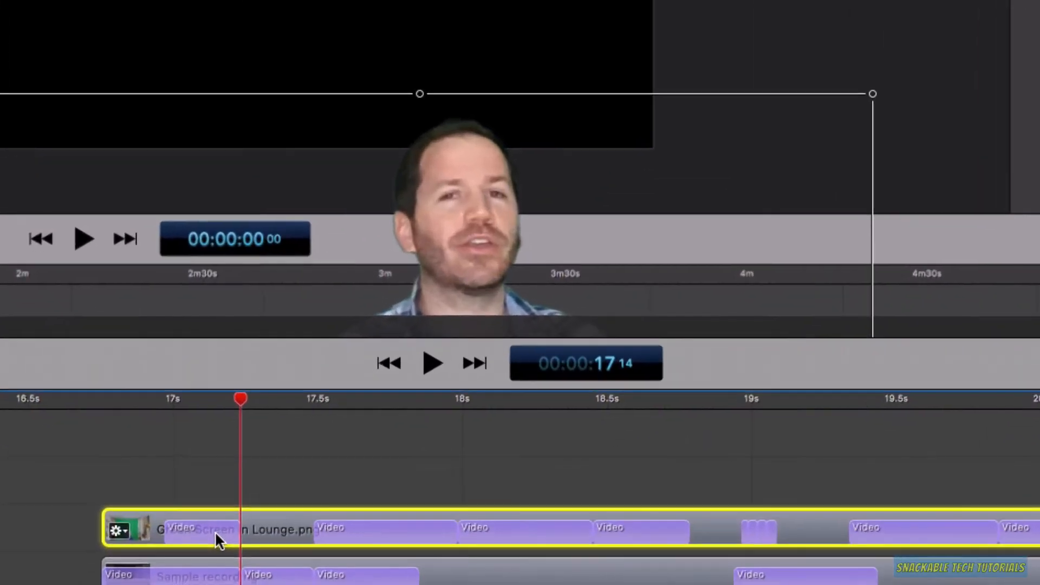
pyautogui.click(215, 534)
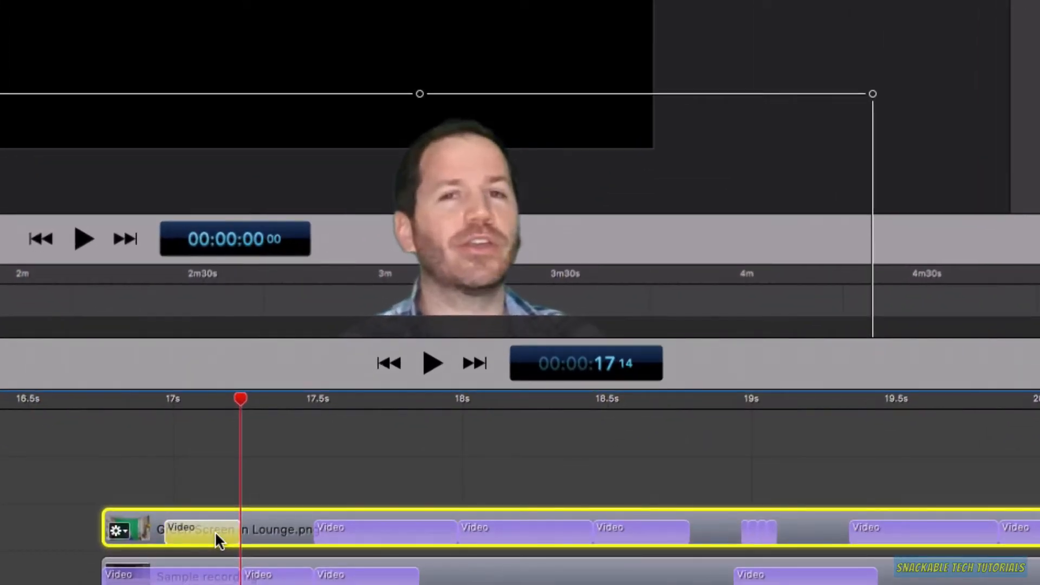
pyautogui.moveTo(228, 531)
pyautogui.mouseDown()
pyautogui.moveTo(203, 530)
pyautogui.moveTo(265, 529)
pyautogui.moveTo(220, 529)
pyautogui.moveTo(248, 531)
pyautogui.mouseUp()
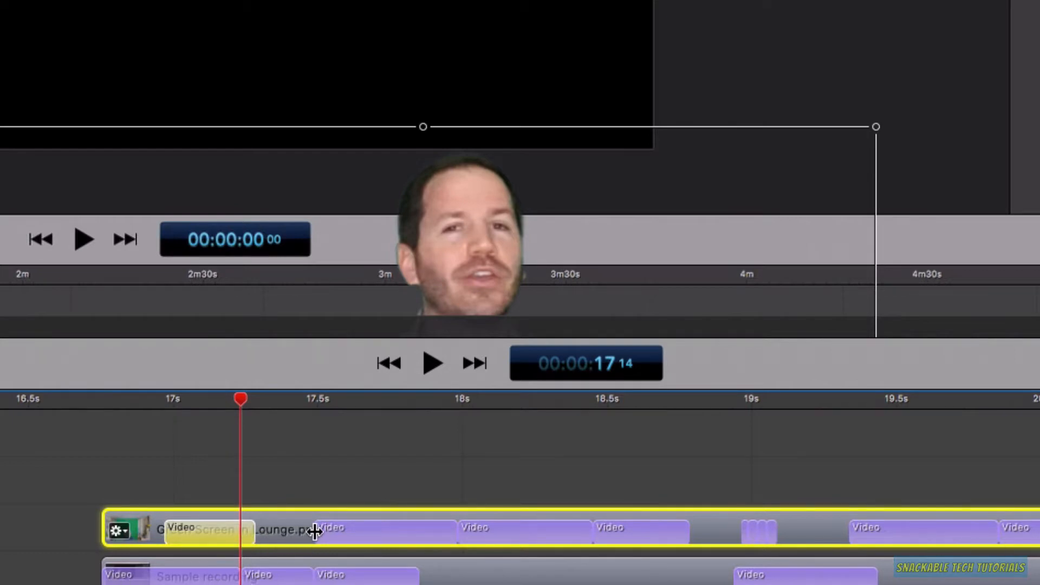
# Select all of the presenter clip's video actions after the first and shift them later together, starting at about 18.35 seconds
pyautogui.click(401, 527)
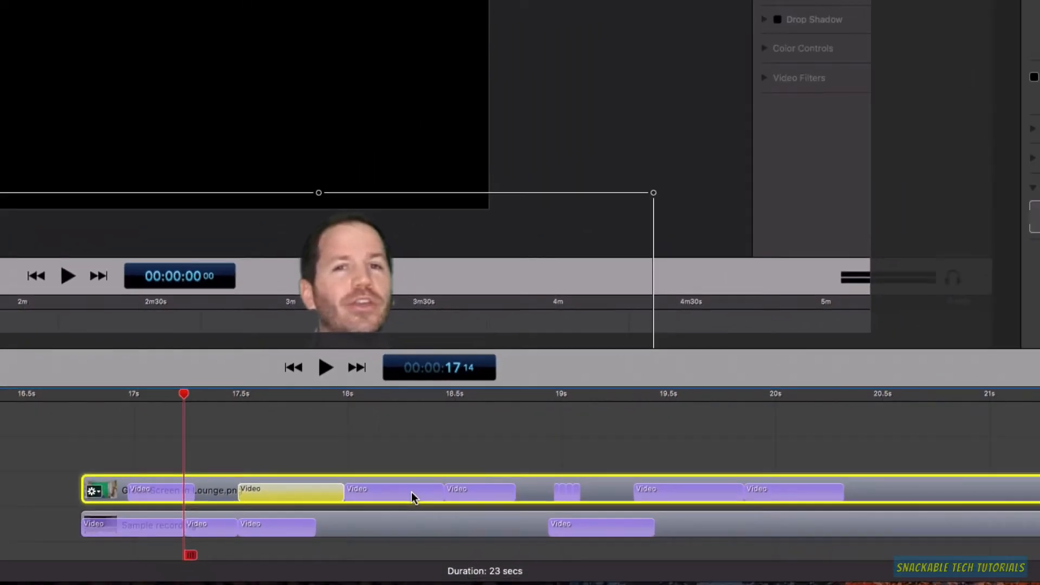
pyautogui.keyDown('shift'); pyautogui.click(396, 492); pyautogui.keyUp('shift')
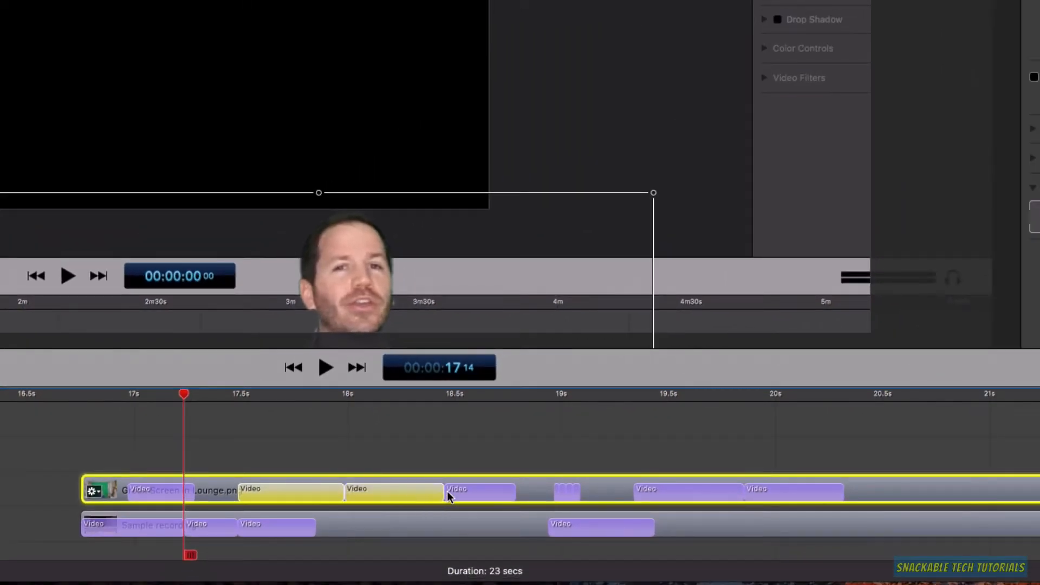
pyautogui.keyDown('shift'); pyautogui.click(487, 492); pyautogui.keyUp('shift')
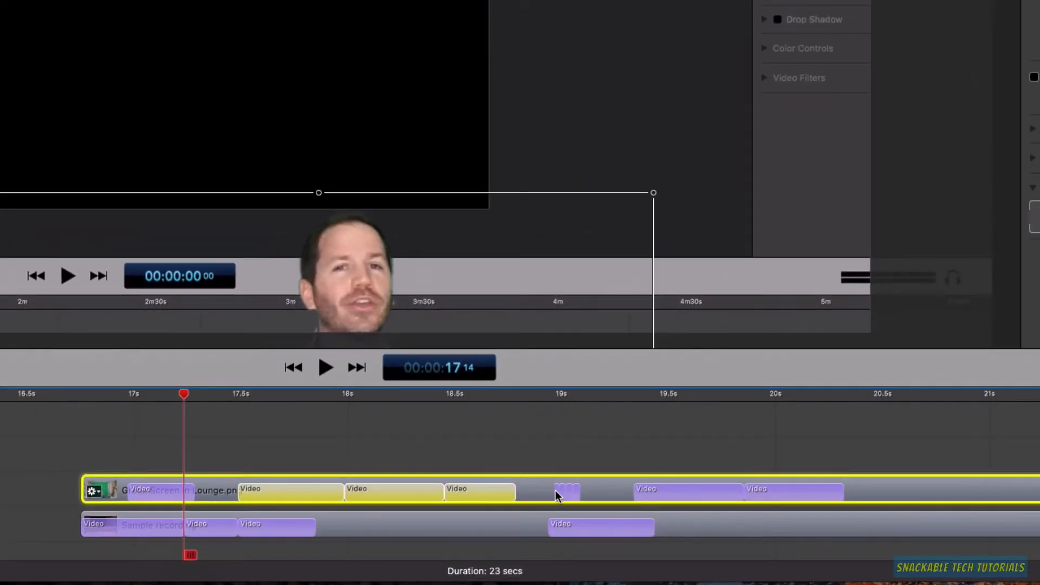
pyautogui.keyDown('shift'); pyautogui.click(562, 494); pyautogui.keyUp('shift')
pyautogui.keyDown('shift'); pyautogui.click(569, 495); pyautogui.keyUp('shift')
pyautogui.keyDown('shift'); pyautogui.click(653, 490); pyautogui.keyUp('shift')
pyautogui.keyDown('shift'); pyautogui.click(776, 489); pyautogui.keyUp('shift')
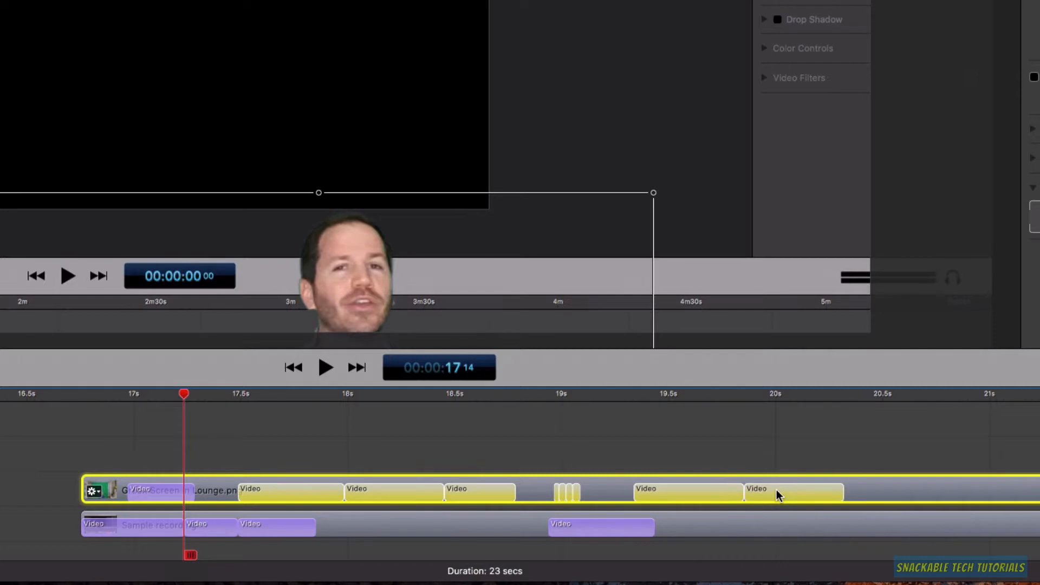
pyautogui.moveTo(775, 489); pyautogui.dragTo(957, 476)
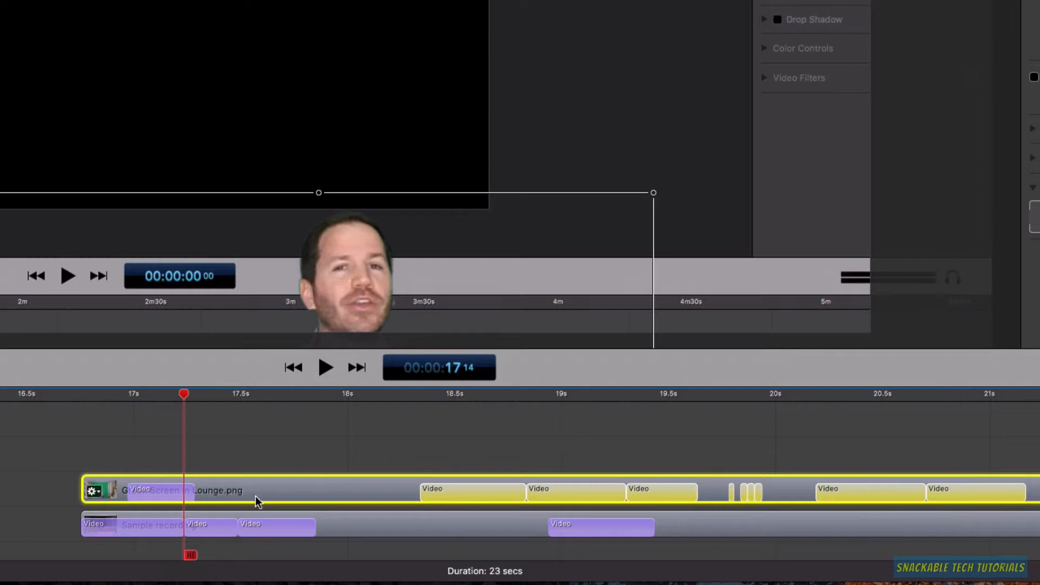
# Lengthen the presenter clip's first video action so it ends at about 17.8 seconds
pyautogui.click(259, 438)
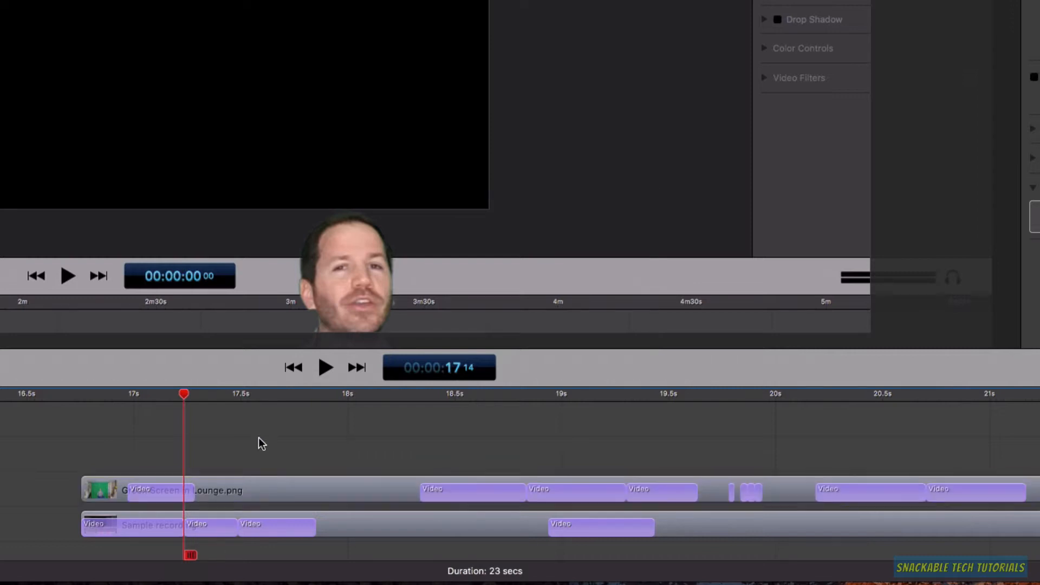
pyautogui.click(153, 488)
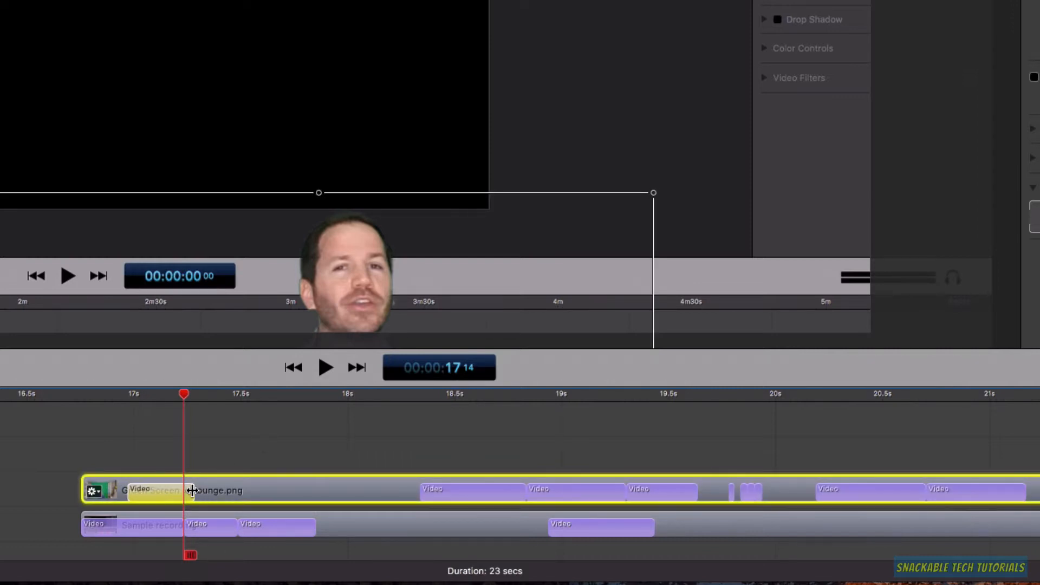
pyautogui.moveTo(193, 490); pyautogui.dragTo(303, 493)
# Play back the presenter's lengthened action from 00:00:16 52 to 00:00:19 05, and scrub back to 00:00:18 16
pyautogui.click(105, 395)
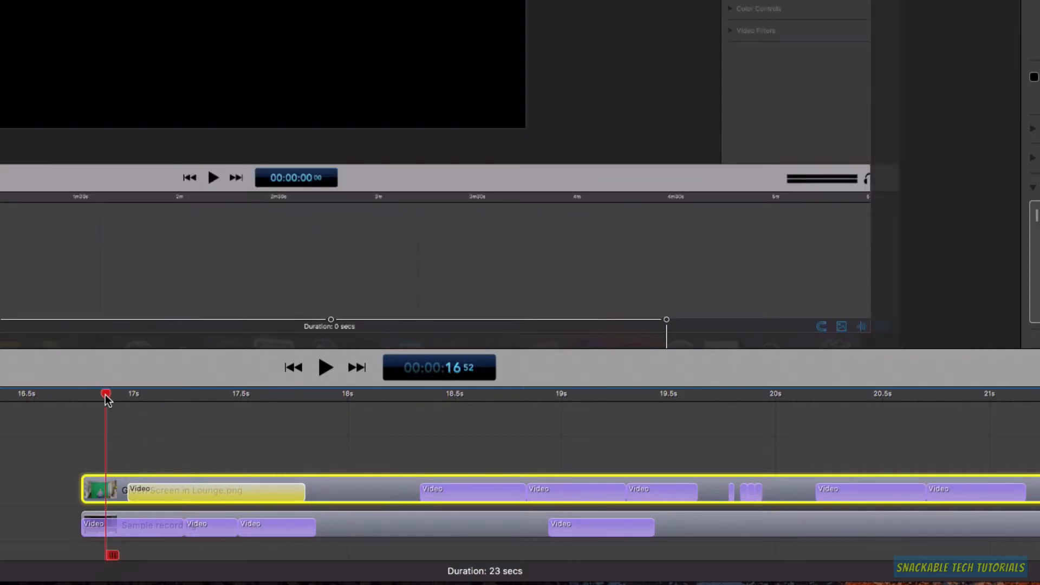
pyautogui.press('space')
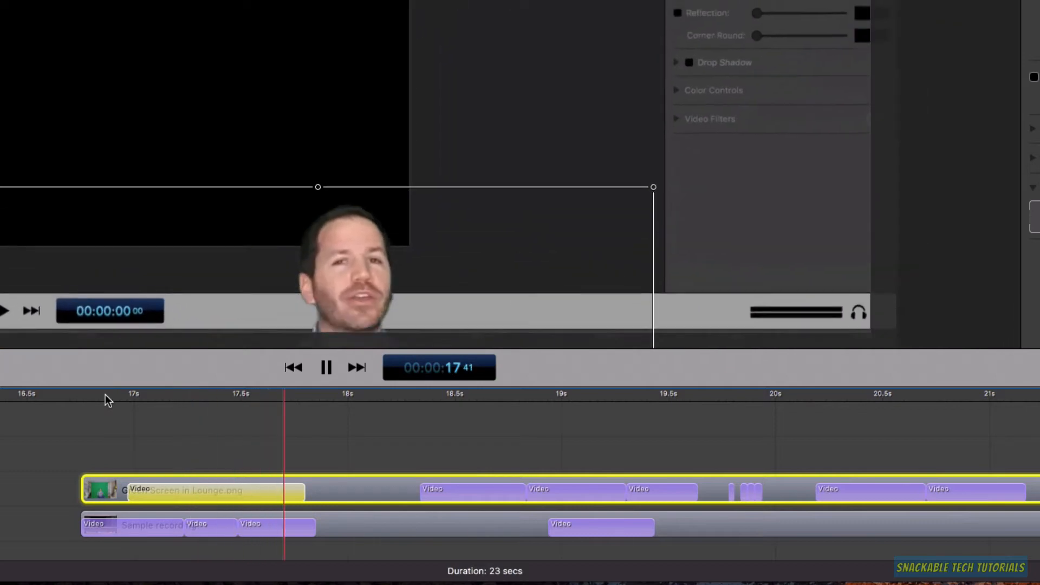
pyautogui.press('space')
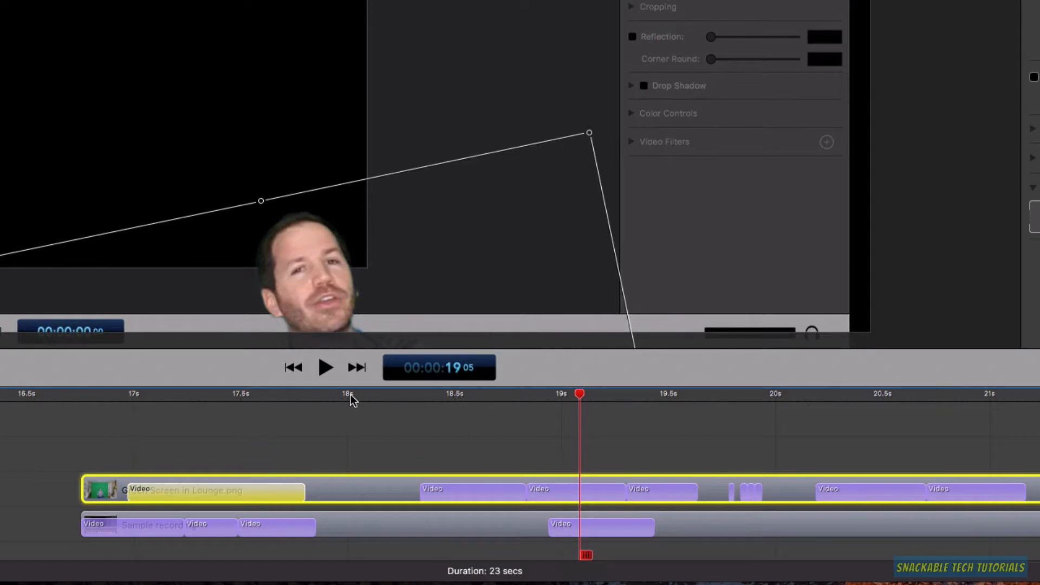
pyautogui.moveTo(576, 391); pyautogui.dragTo(402, 403)
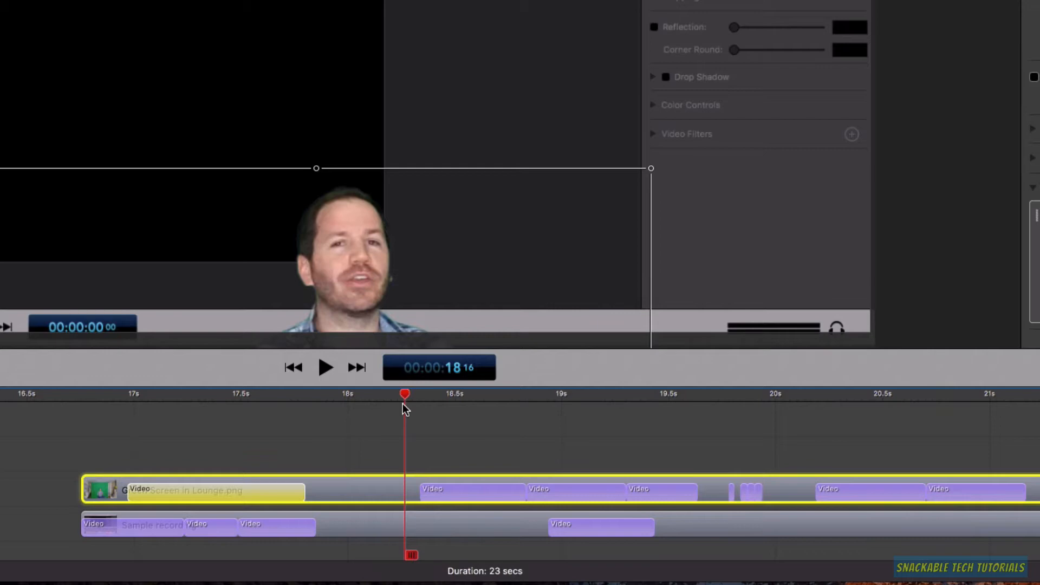
# Scrub through the presenter clip's remaining video actions from 00:00:18 16 to 00:00:21 15
pyautogui.moveTo(404, 405); pyautogui.dragTo(572, 420)
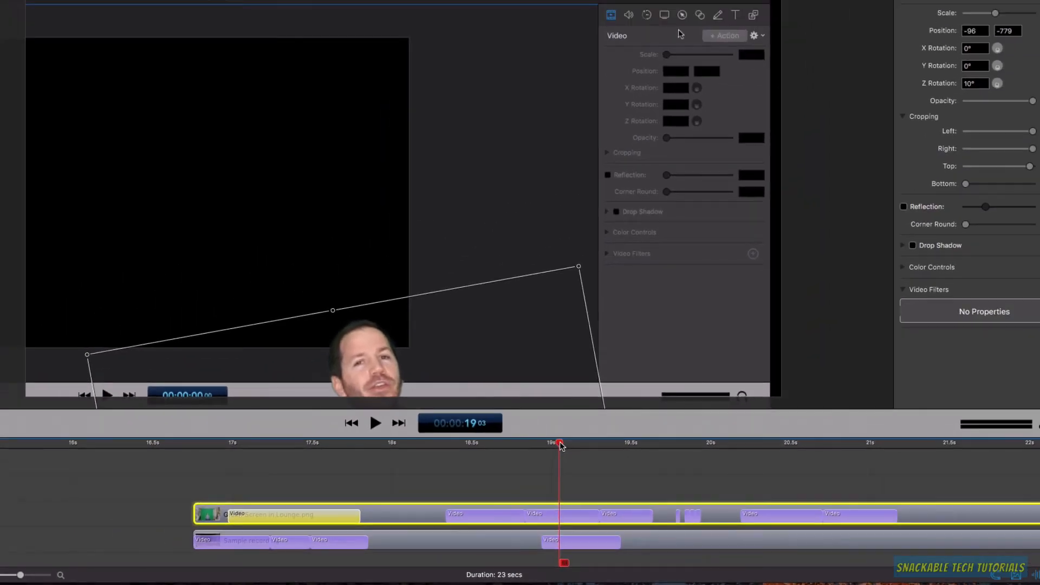
pyautogui.moveTo(572, 393); pyautogui.dragTo(590, 393)
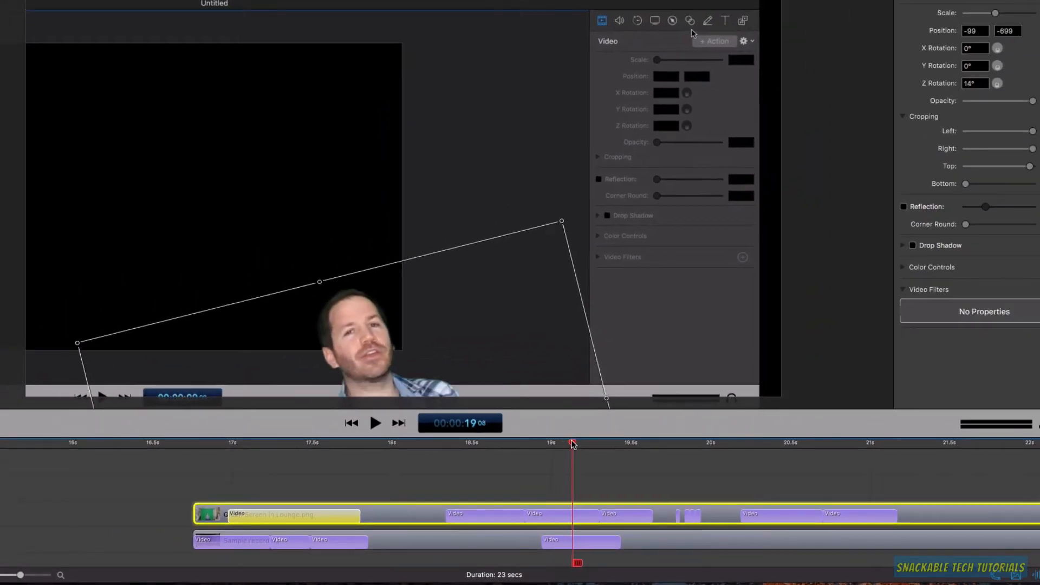
pyautogui.moveTo(572, 443); pyautogui.dragTo(910, 450)
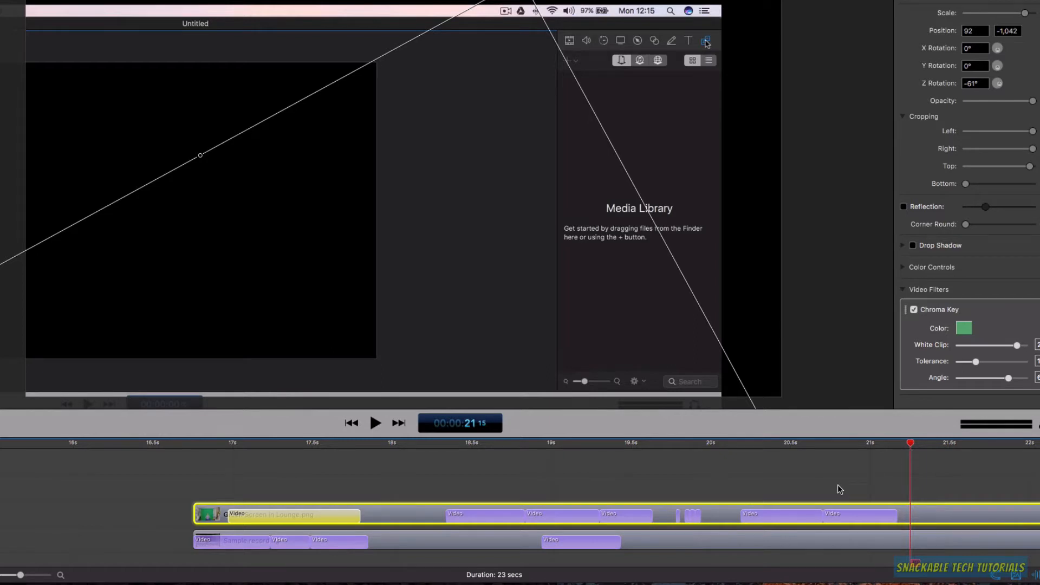
# Add a video action to the middle Sample recording clip at 00:00:12 27 and shift it later to start at about 12.55 seconds
pyautogui.hscroll(5, 834, 487)
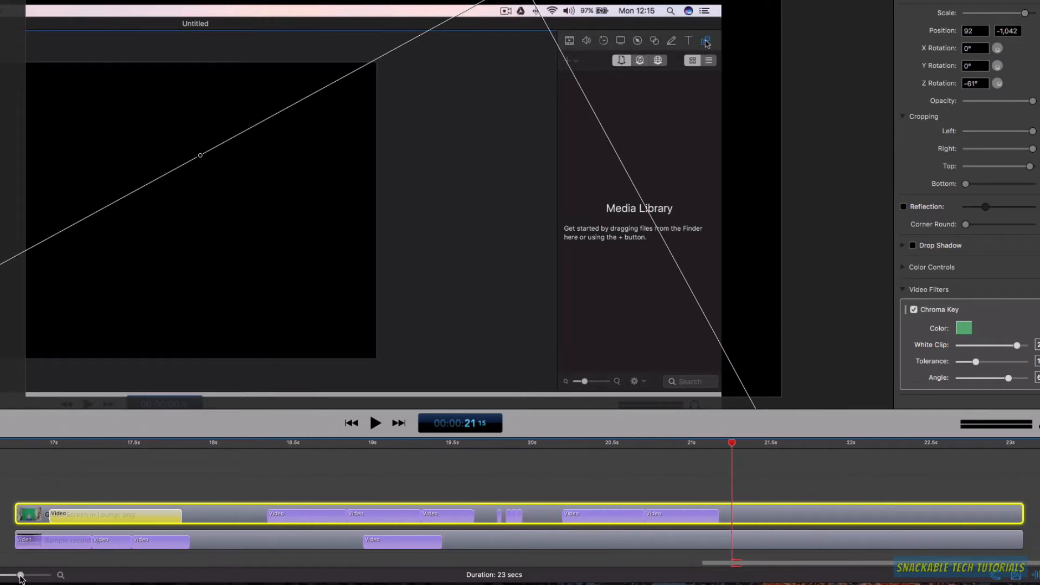
pyautogui.moveTo(20, 575); pyautogui.dragTo(2, 575)
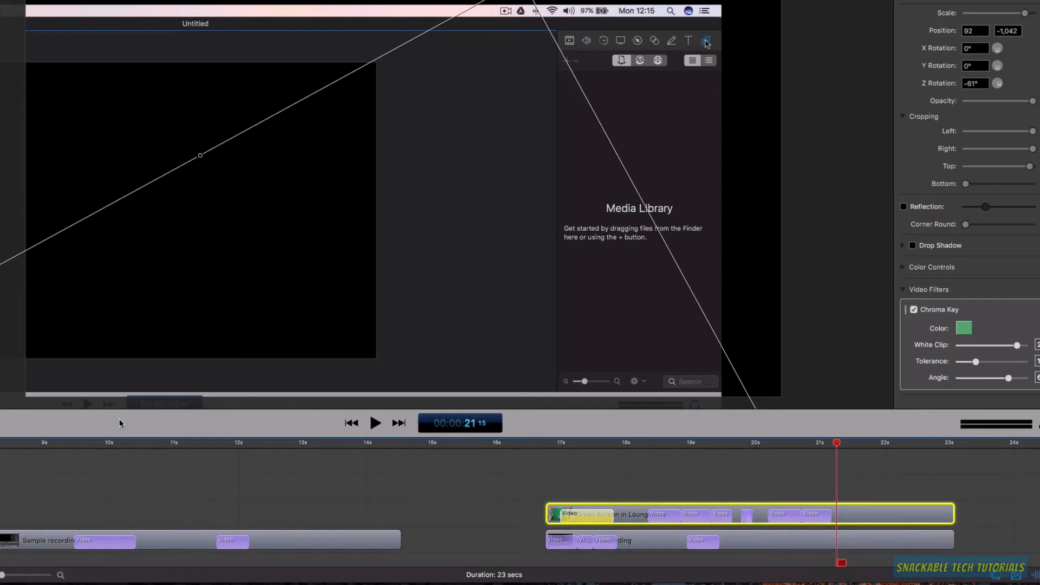
pyautogui.click(268, 444)
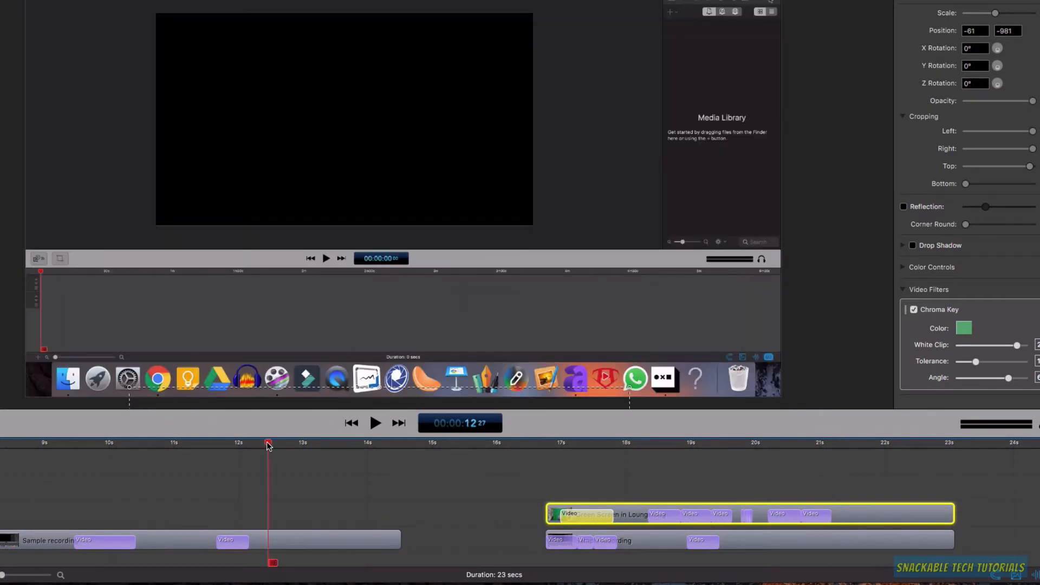
pyautogui.click(286, 545)
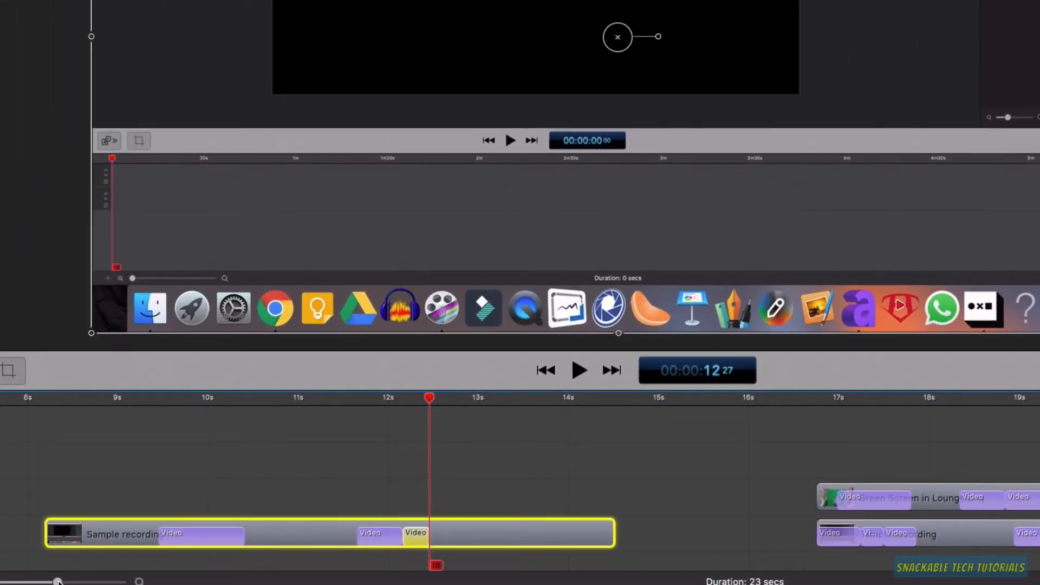
pyautogui.moveTo(57, 581); pyautogui.dragTo(82, 581)
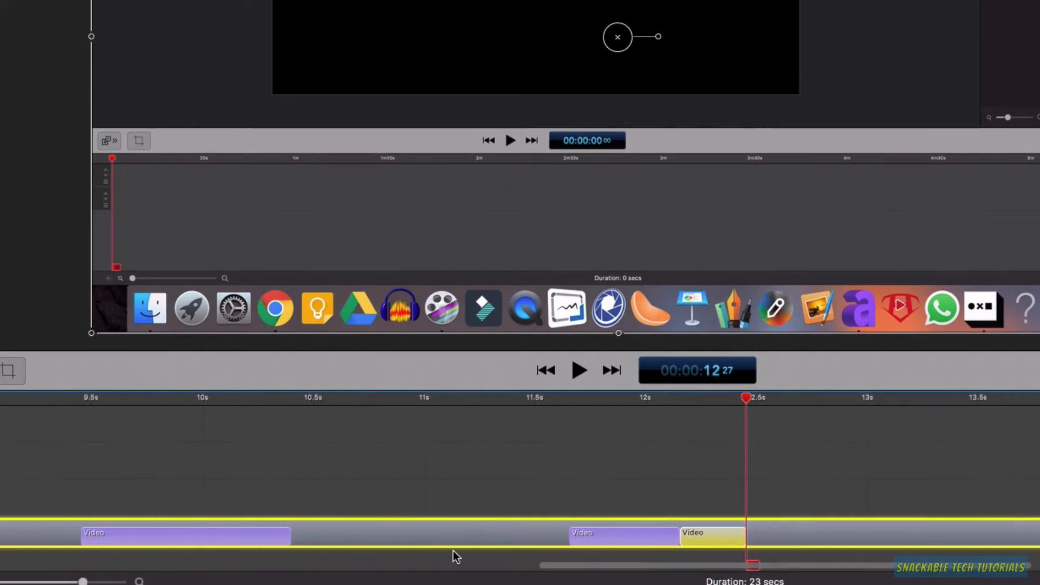
pyautogui.moveTo(727, 529); pyautogui.dragTo(815, 525)
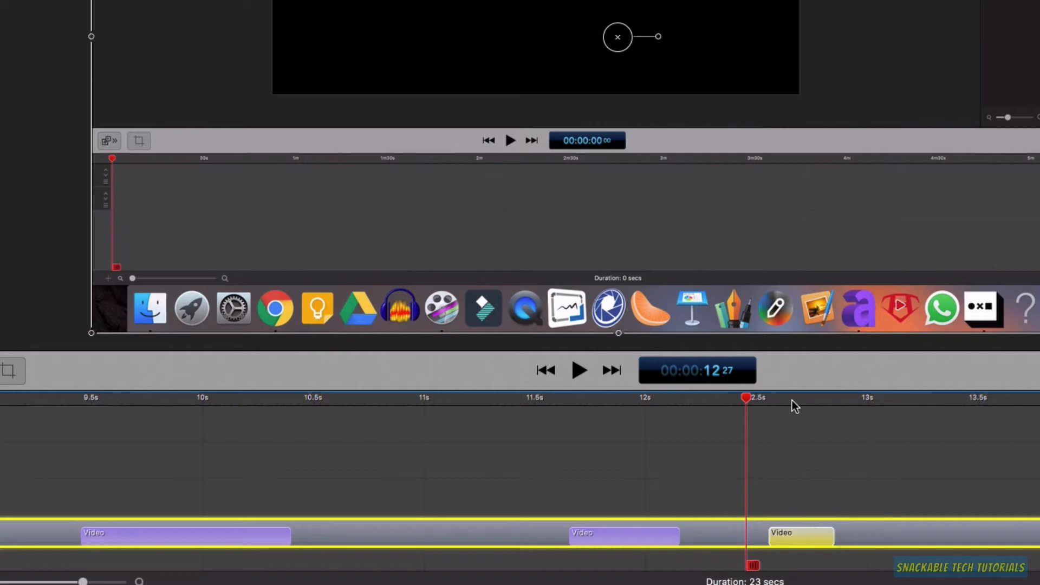
# At 00:00:12 33, set the Sample recording to 72° Z rotation, position -960, -1,195 and 63% scale, and preview the action
pyautogui.moveTo(792, 401); pyautogui.dragTo(834, 399)
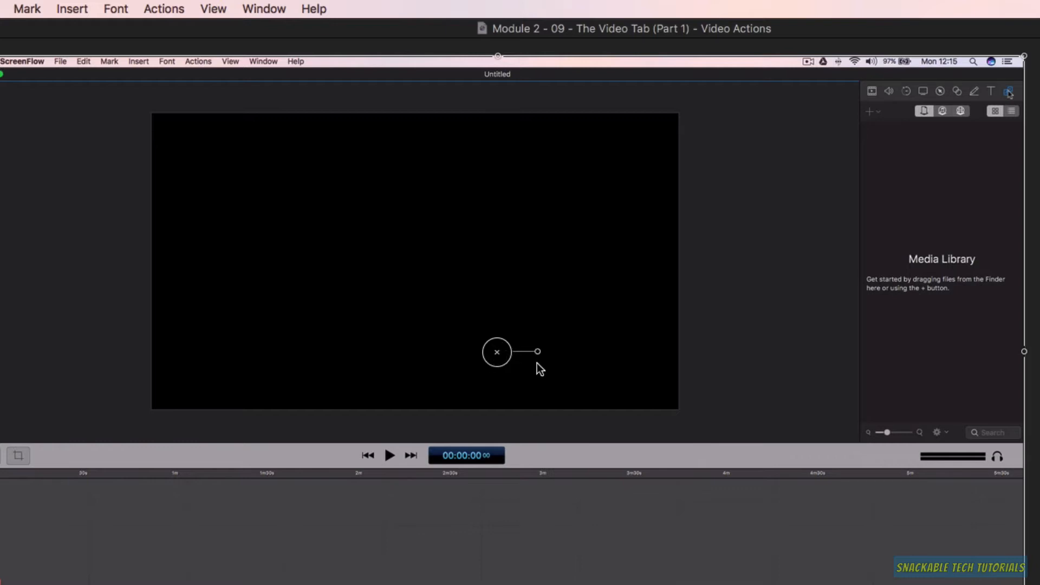
pyautogui.moveTo(538, 351); pyautogui.dragTo(516, 294)
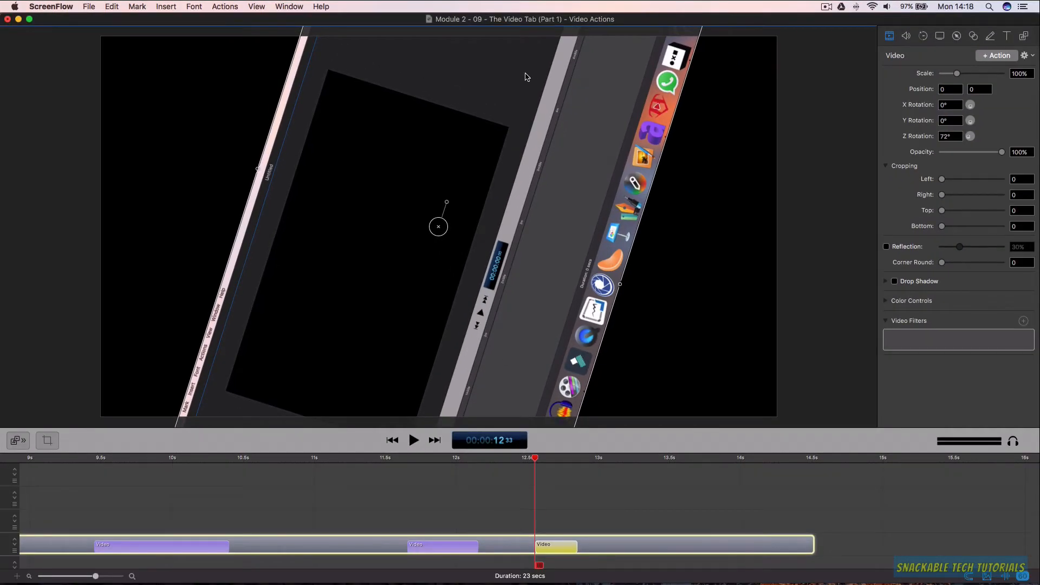
pyautogui.moveTo(525, 80); pyautogui.dragTo(147, 167)
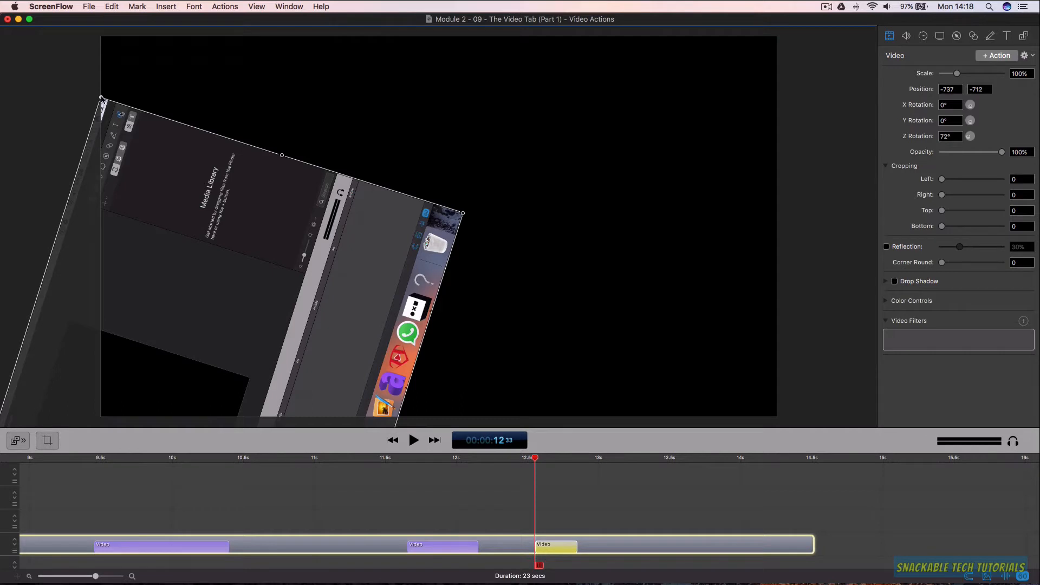
pyautogui.moveTo(102, 99); pyautogui.dragTo(95, 427)
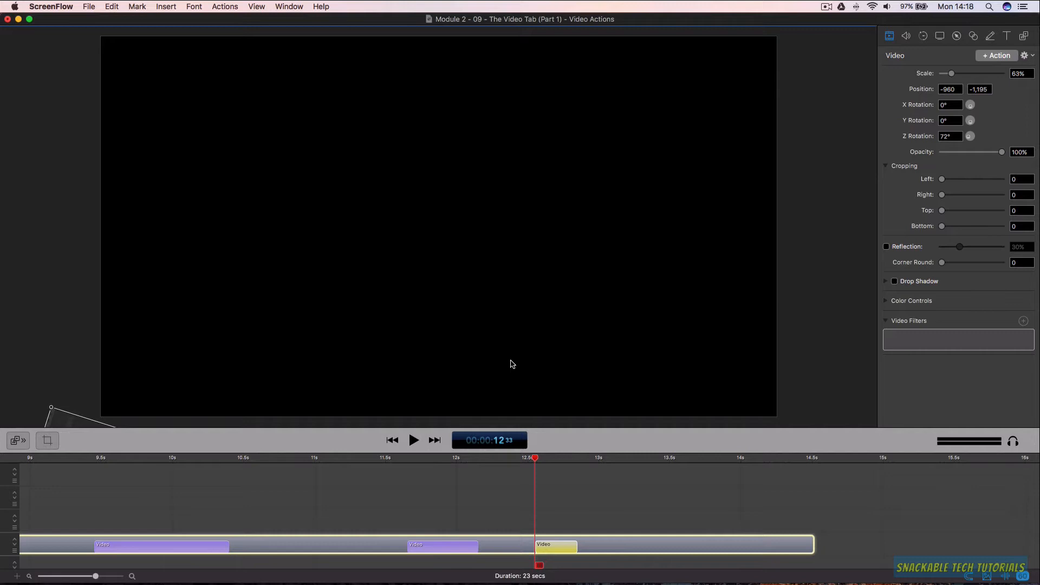
pyautogui.click(494, 461)
pyautogui.press('space')
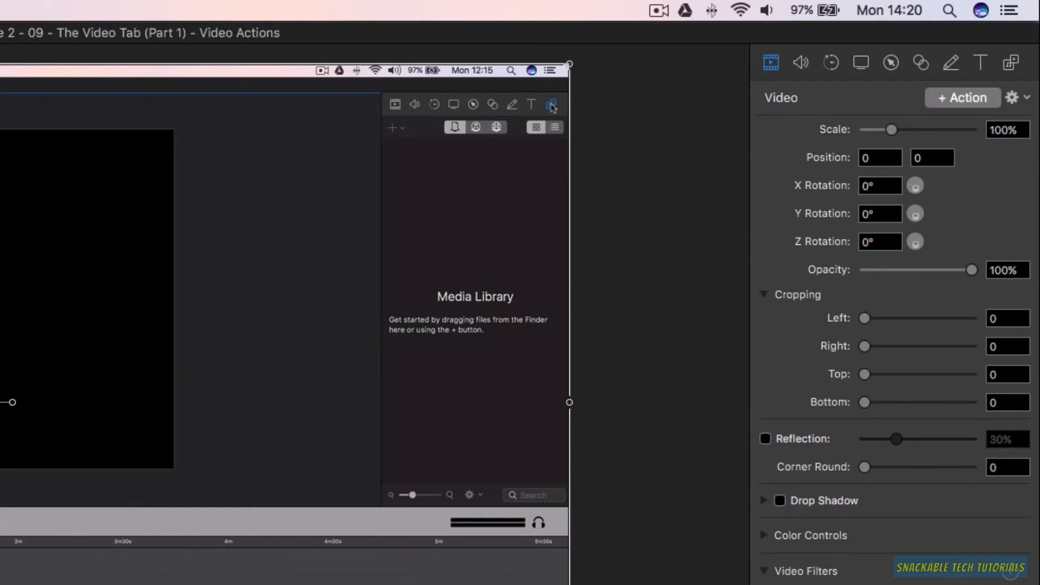
# Select the clip's last video action and lower the Sample recording's opacity to 10% at 00:00:12 51
pyautogui.moveTo(971, 270)
pyautogui.mouseDown()
pyautogui.moveTo(845, 283)
pyautogui.moveTo(974, 270)
pyautogui.mouseUp()
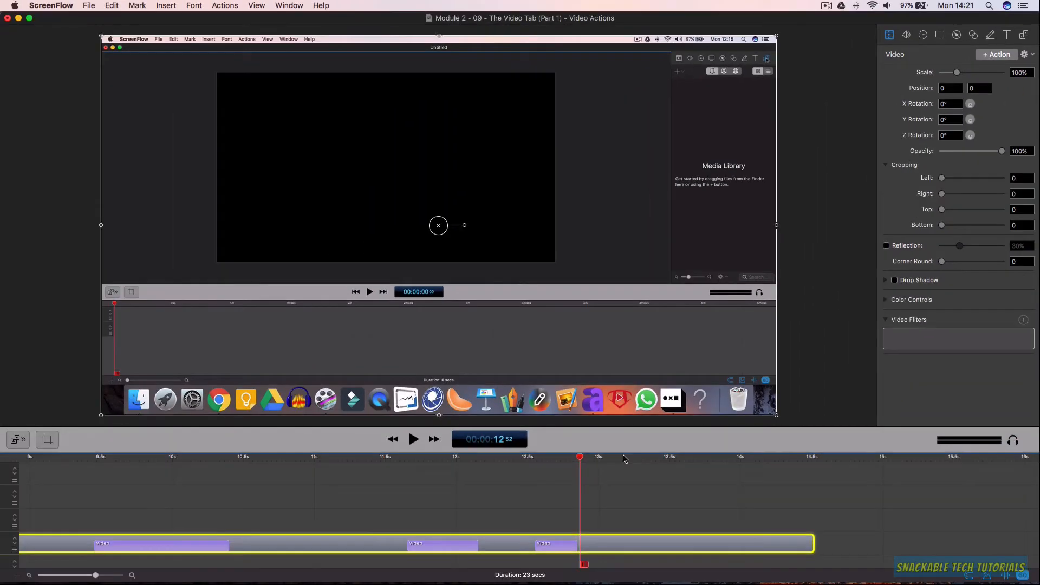
pyautogui.moveTo(624, 457); pyautogui.dragTo(577, 457)
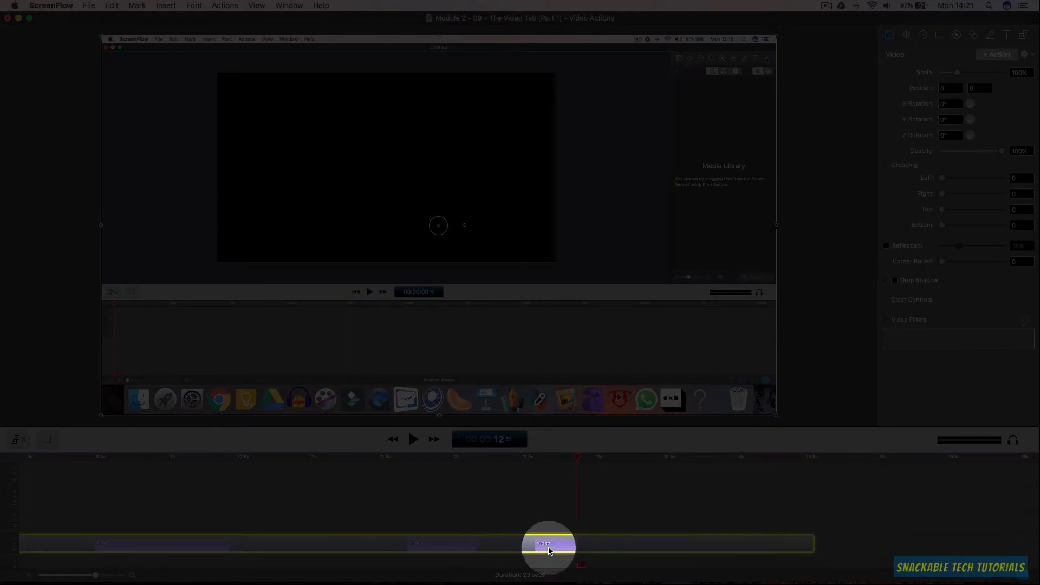
pyautogui.click(560, 548)
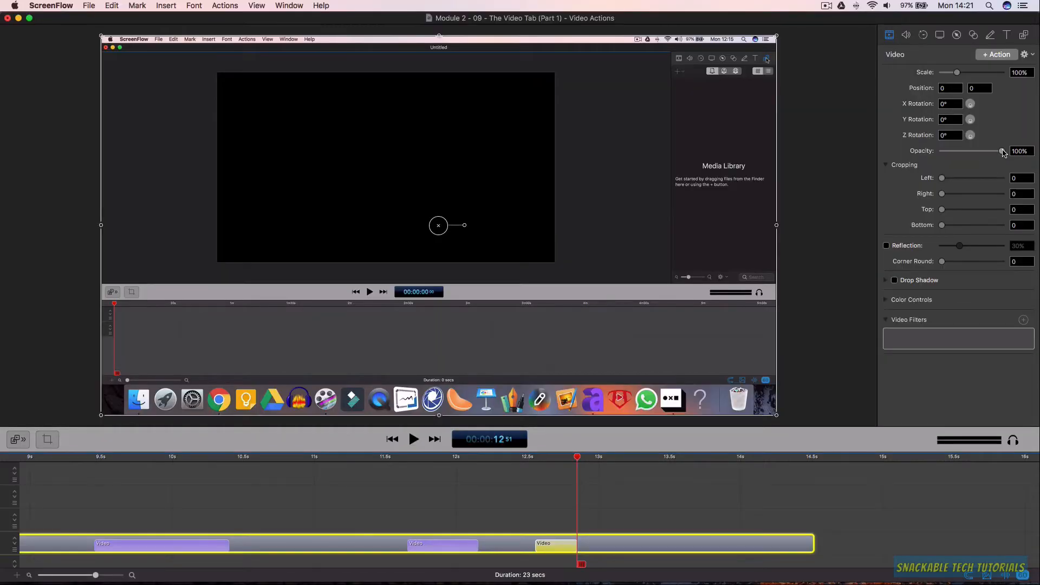
pyautogui.moveTo(1002, 152); pyautogui.dragTo(950, 157)
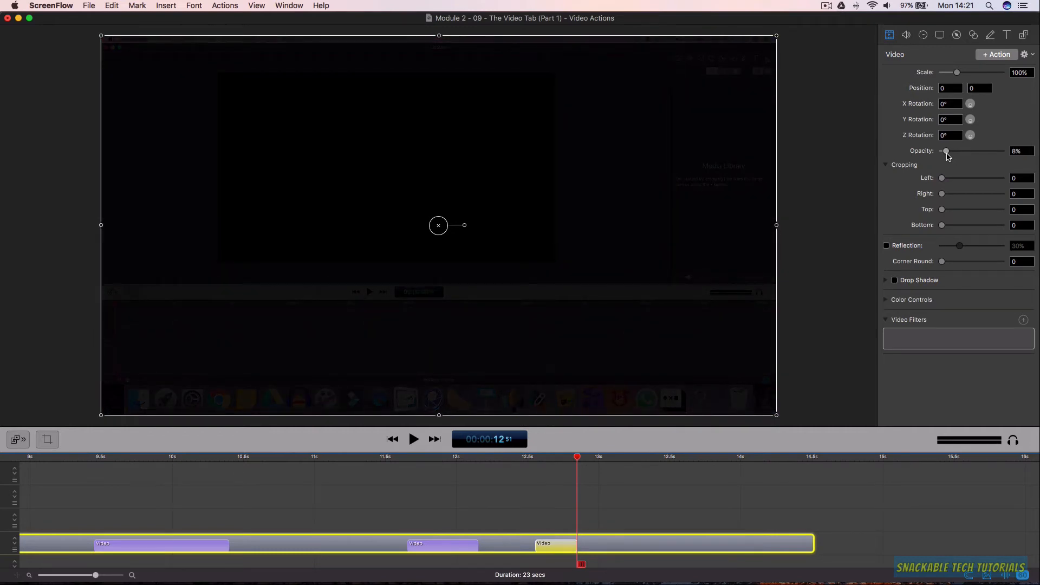
pyautogui.moveTo(948, 157); pyautogui.dragTo(949, 157)
# Play back the last action with its opacity change from 00:00:12 28 and return the playhead to 00:00:12 51
pyautogui.click(524, 458)
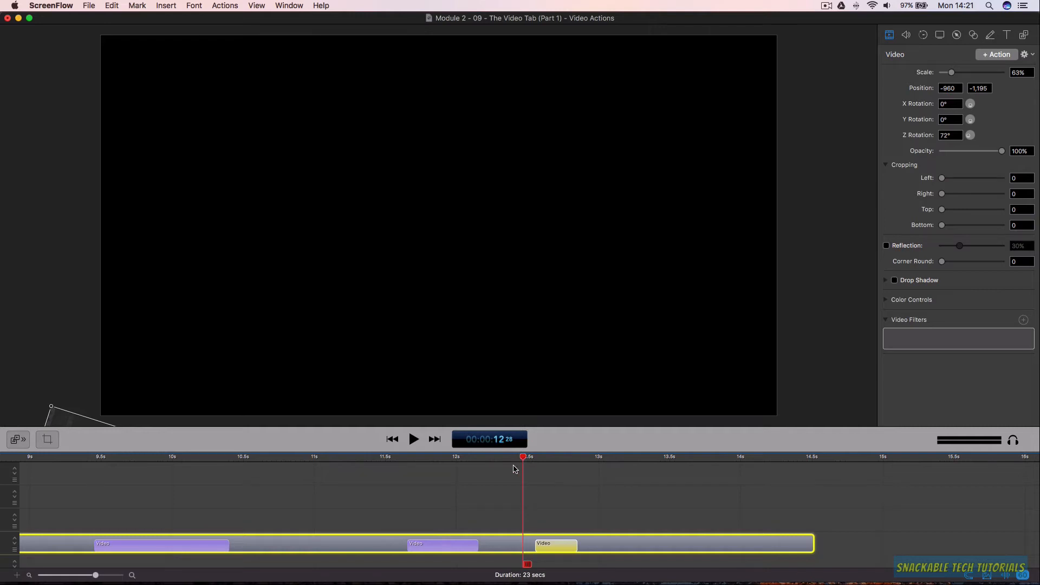
pyautogui.press('space')
pyautogui.press('space')
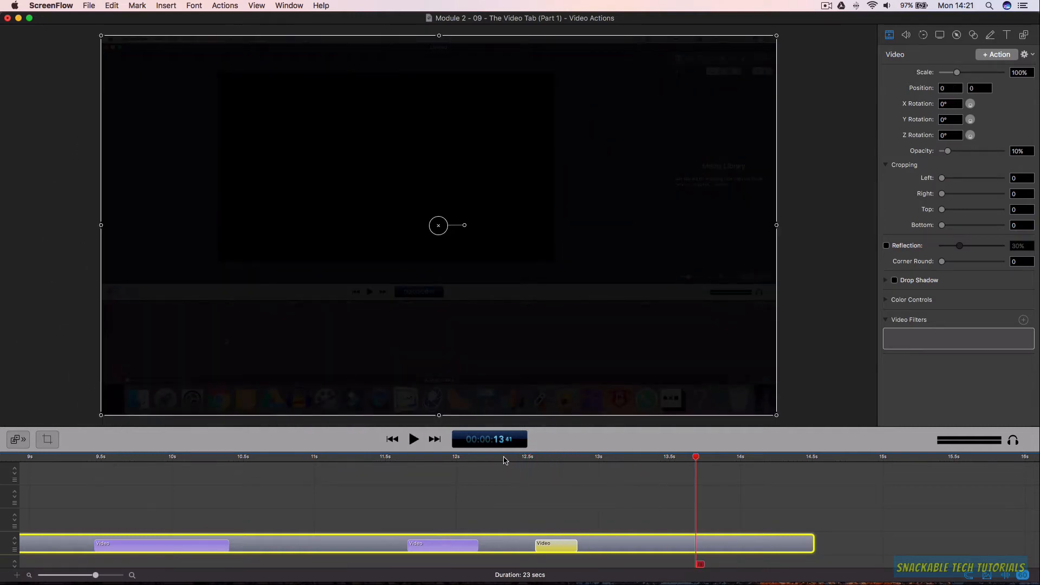
pyautogui.moveTo(504, 459); pyautogui.dragTo(577, 475)
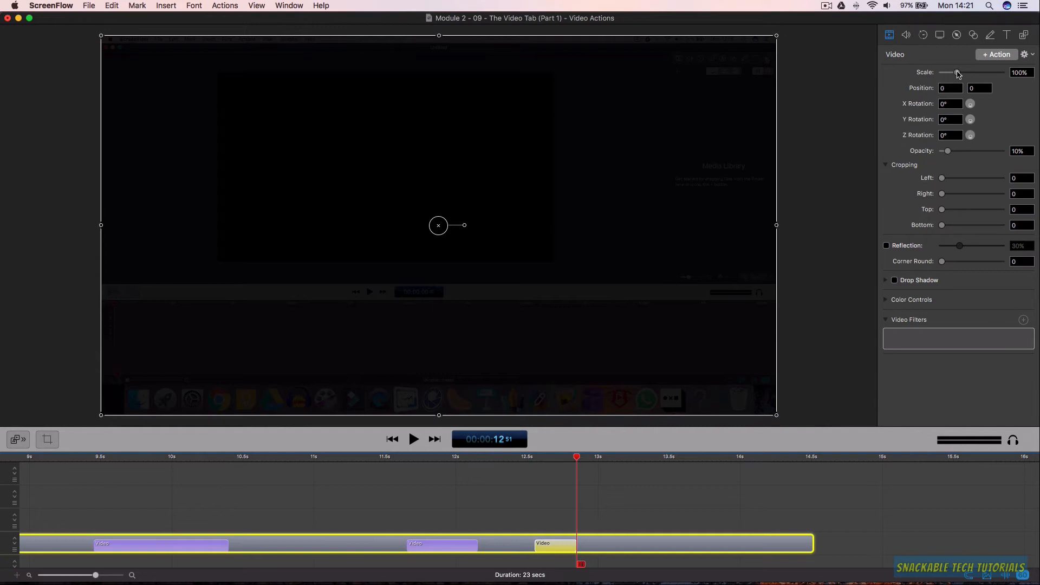
# Restore the Sample recording's opacity to 100% and enlarge its scale to 126%
pyautogui.moveTo(957, 73); pyautogui.dragTo(957, 72)
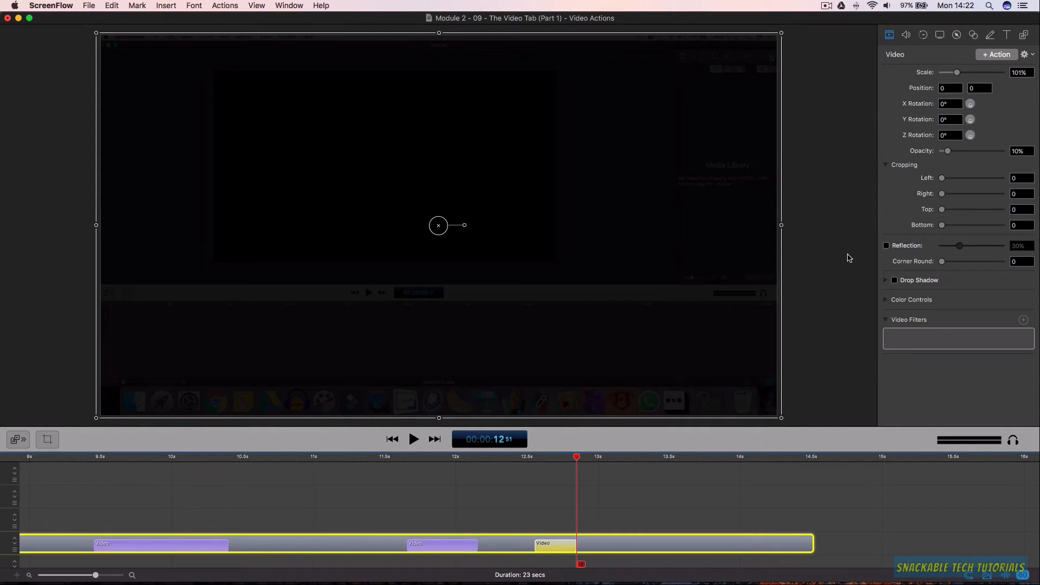
pyautogui.moveTo(947, 151); pyautogui.dragTo(1014, 154)
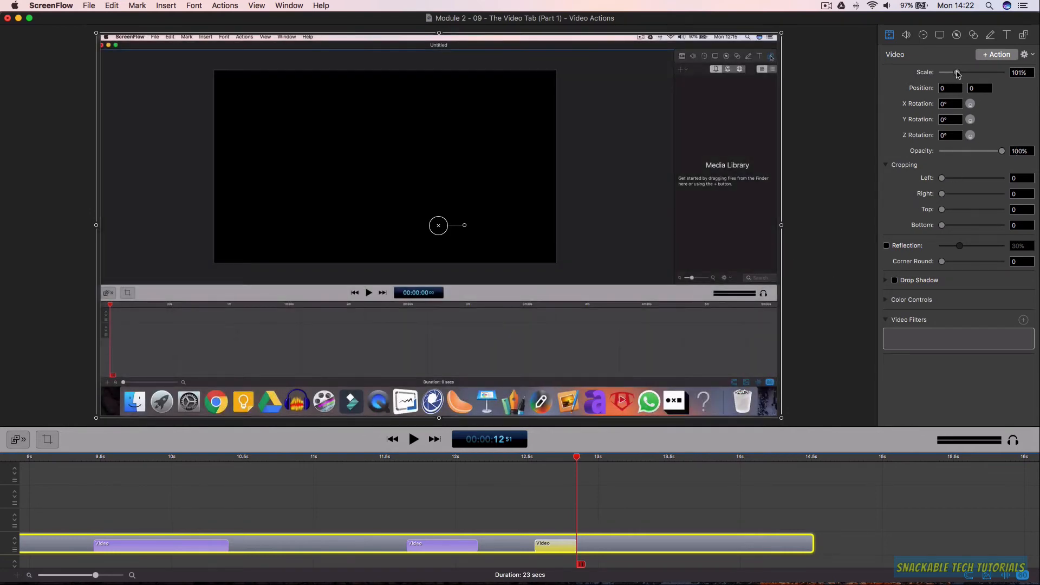
pyautogui.moveTo(958, 73)
pyautogui.mouseDown()
pyautogui.moveTo(969, 74)
pyautogui.moveTo(961, 74)
pyautogui.mouseUp()
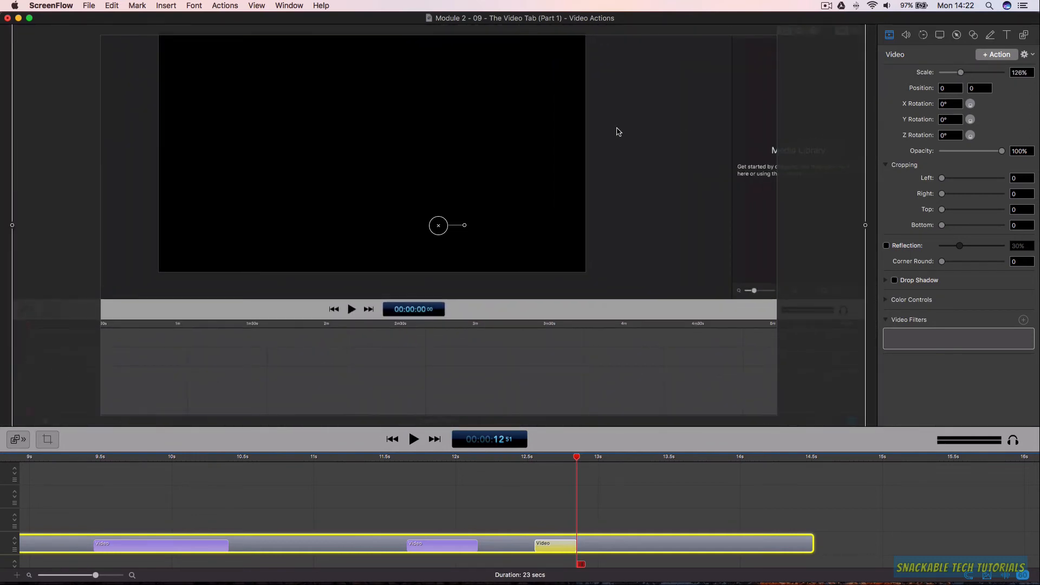
# Try shifting the enlarged Sample recording down, restore it to 100% scale and position 0, 0, and deselect the clip
pyautogui.moveTo(618, 130)
pyautogui.mouseDown()
pyautogui.moveTo(611, 225)
pyautogui.moveTo(611, 143)
pyautogui.mouseUp()
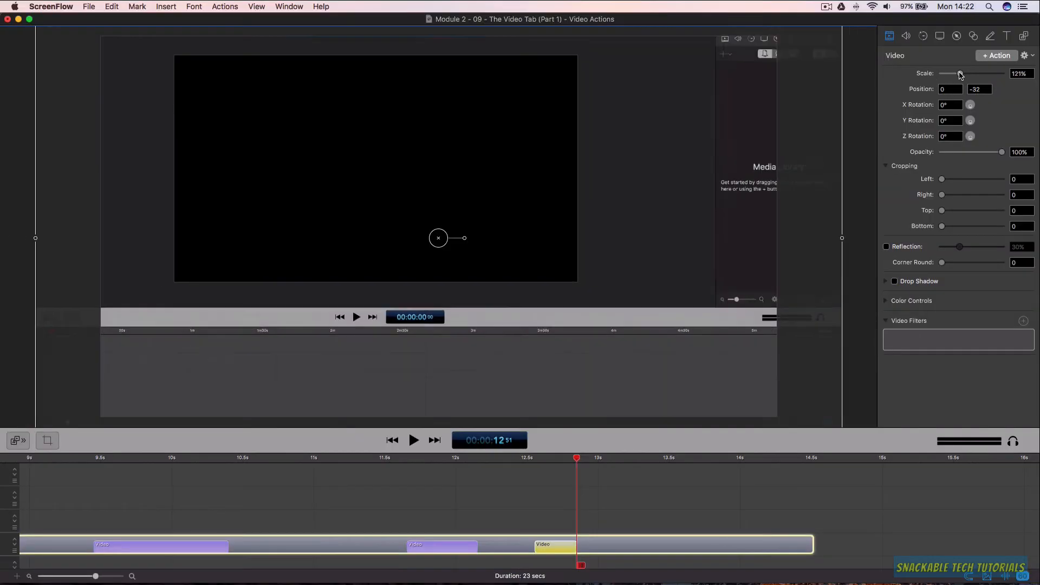
pyautogui.moveTo(960, 73); pyautogui.dragTo(958, 76)
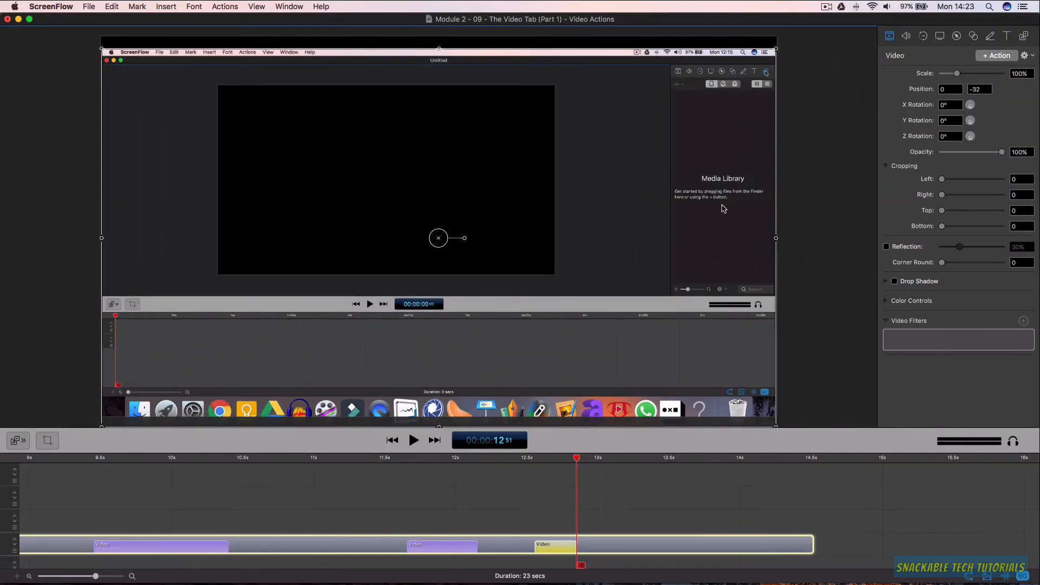
pyautogui.moveTo(686, 221); pyautogui.dragTo(686, 209)
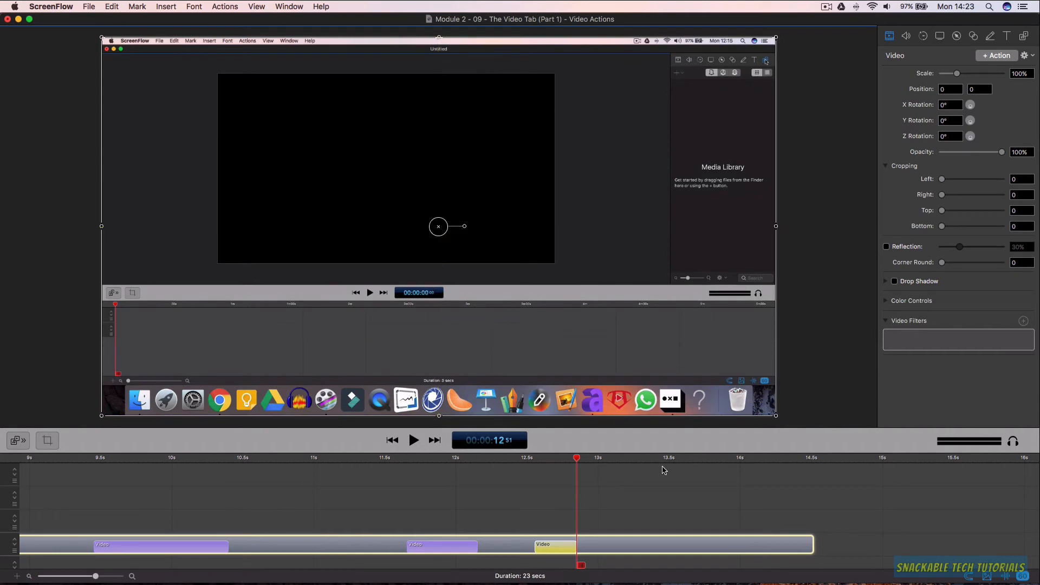
pyautogui.click(648, 493)
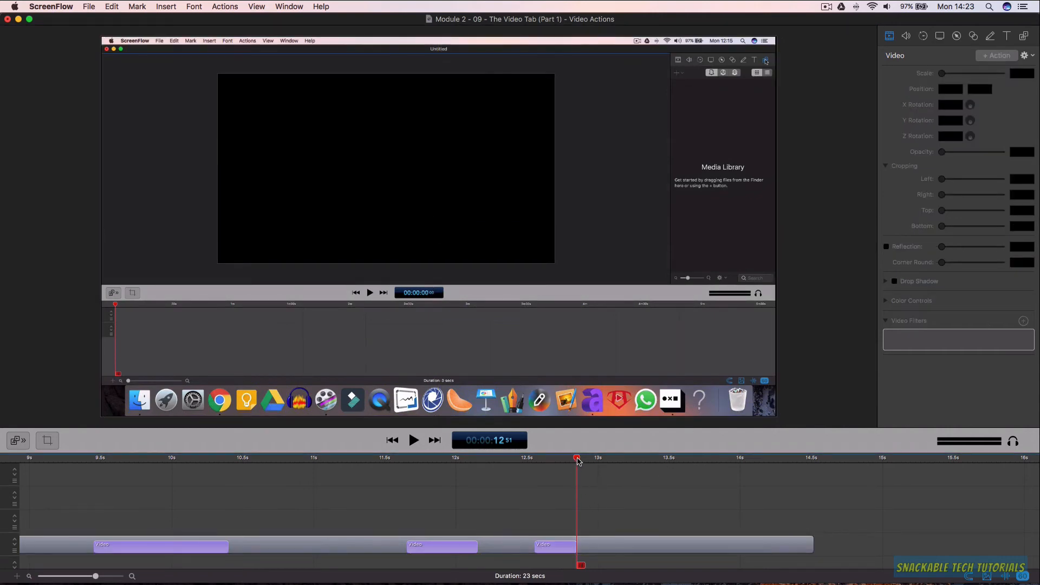
# Try an X rotation of 14° on the Sample recording at 00:00:12 55 and set it back to 0°
pyautogui.moveTo(578, 460); pyautogui.dragTo(588, 460)
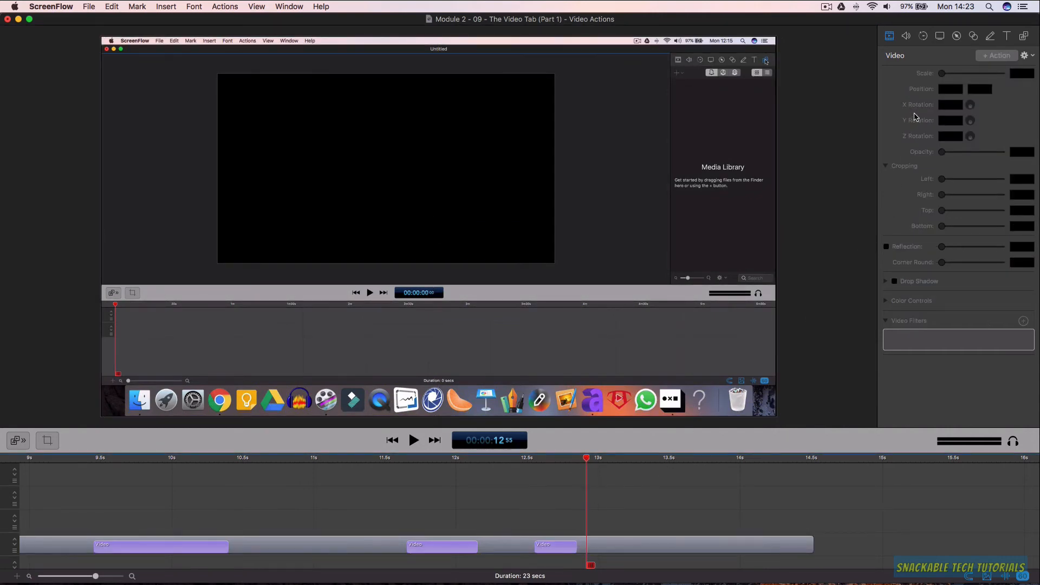
pyautogui.click(728, 549)
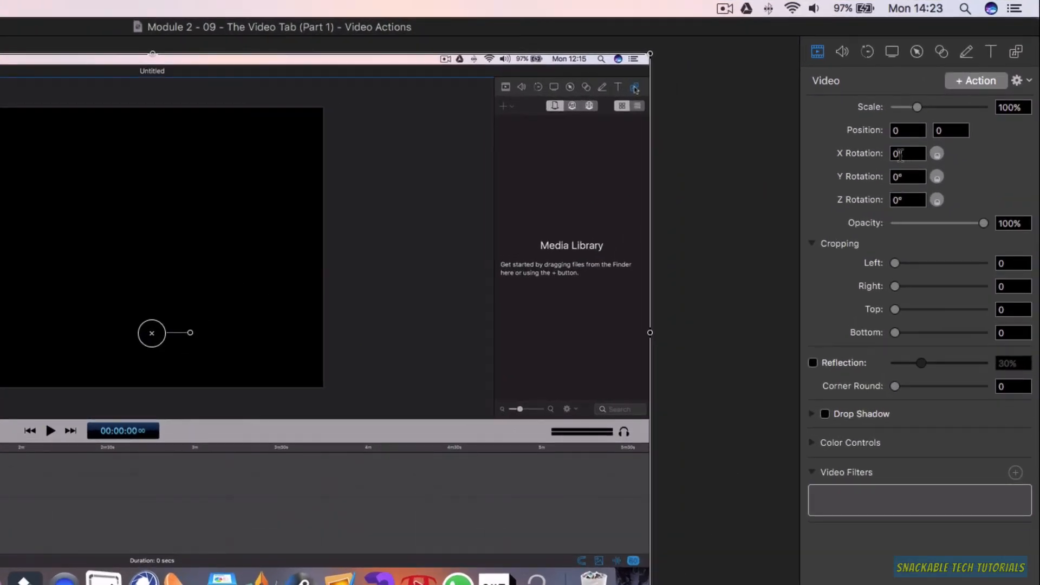
pyautogui.click(900, 154)
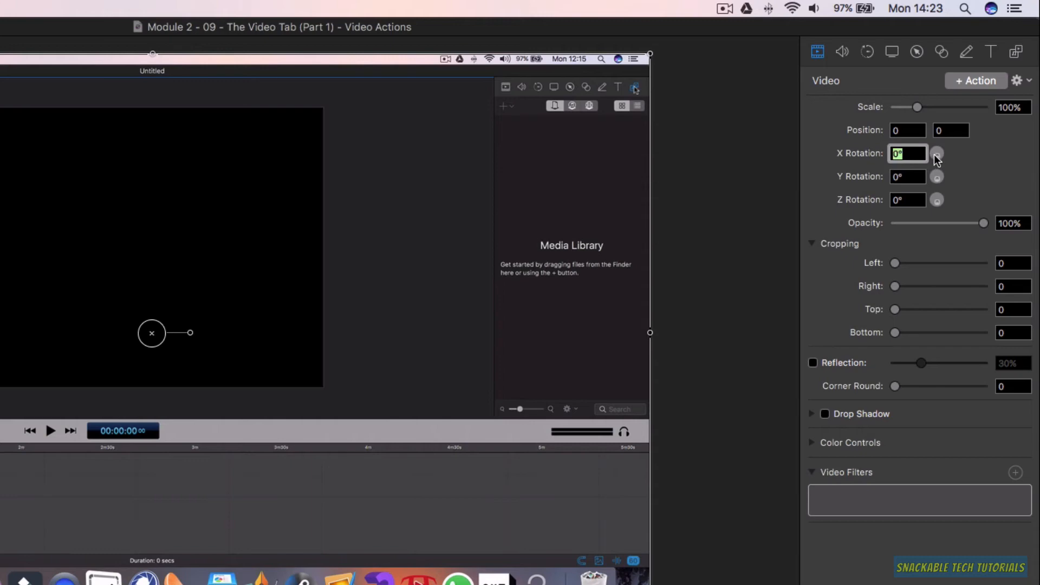
pyautogui.moveTo(936, 155); pyautogui.dragTo(935, 159)
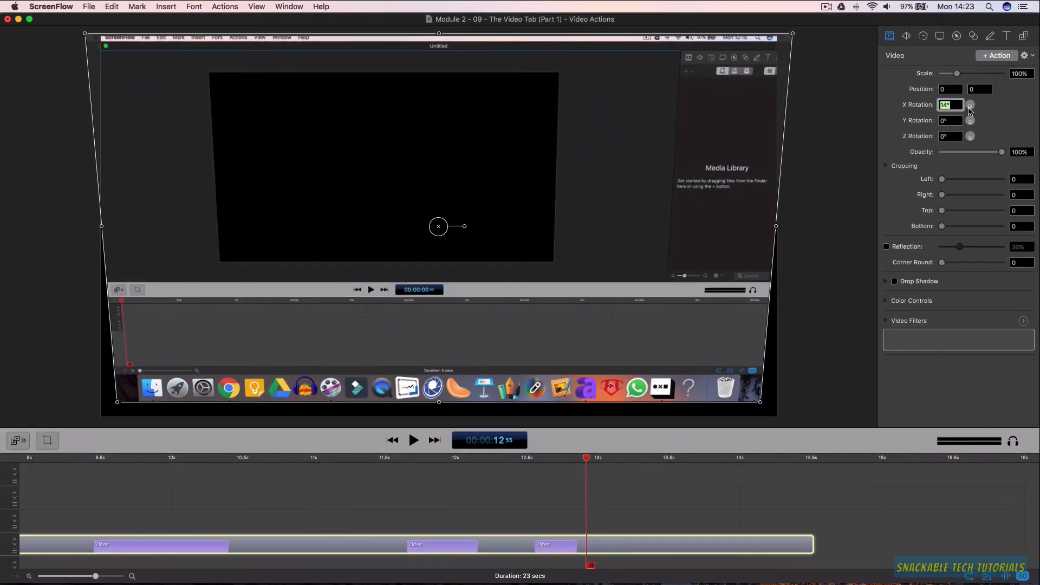
pyautogui.moveTo(970, 111)
pyautogui.mouseDown()
pyautogui.moveTo(955, 110)
pyautogui.moveTo(971, 110)
pyautogui.mouseUp()
pyautogui.moveTo(968, 107); pyautogui.dragTo(970, 108)
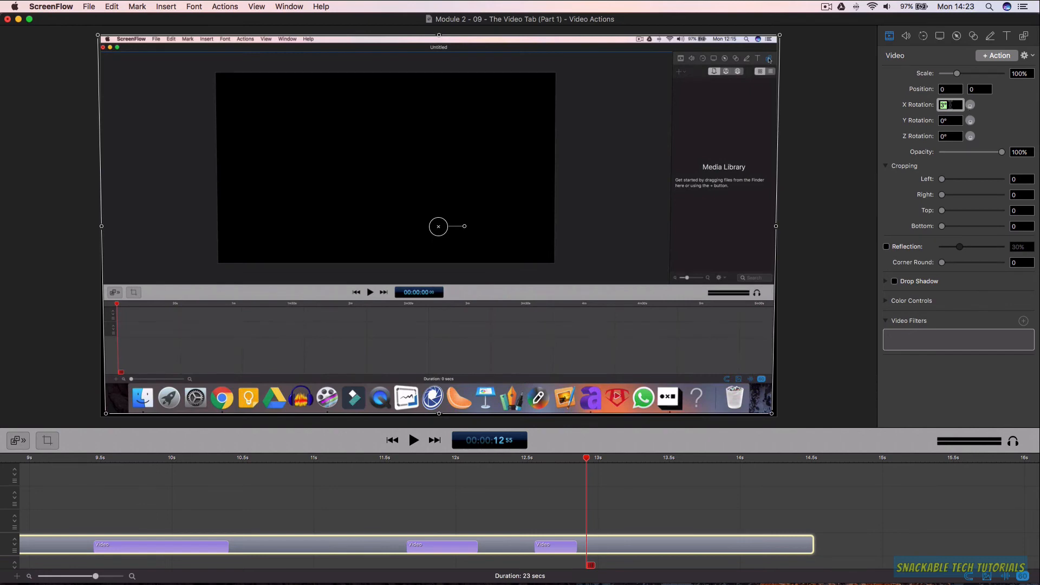
pyautogui.press('Return')
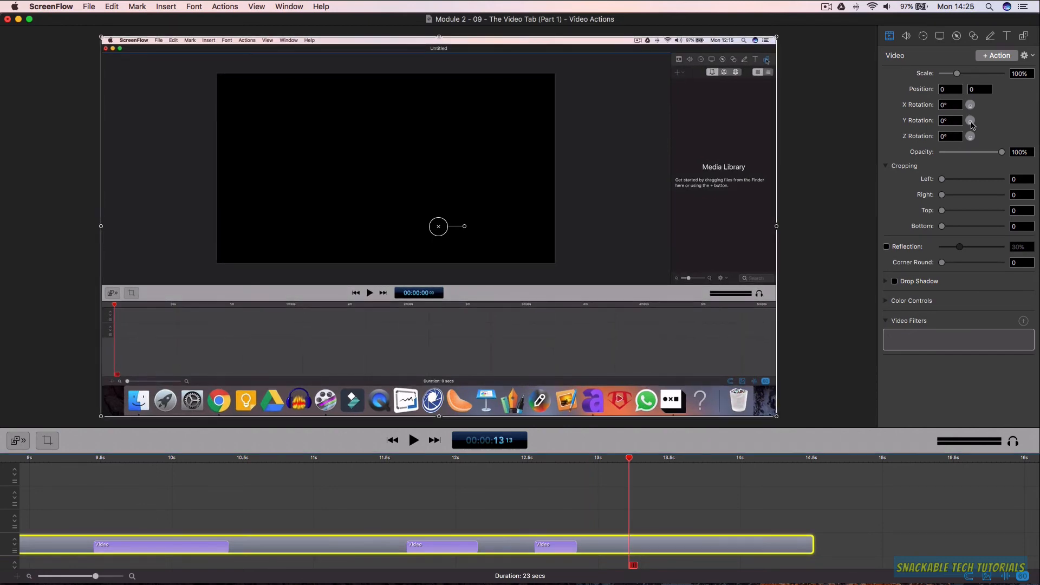
# Try a Y rotation on the Sample recording and a 16° Z rotation on the presenter at 00:00:02 49, returning the presenter to 0°
pyautogui.moveTo(970, 121); pyautogui.dragTo(965, 130)
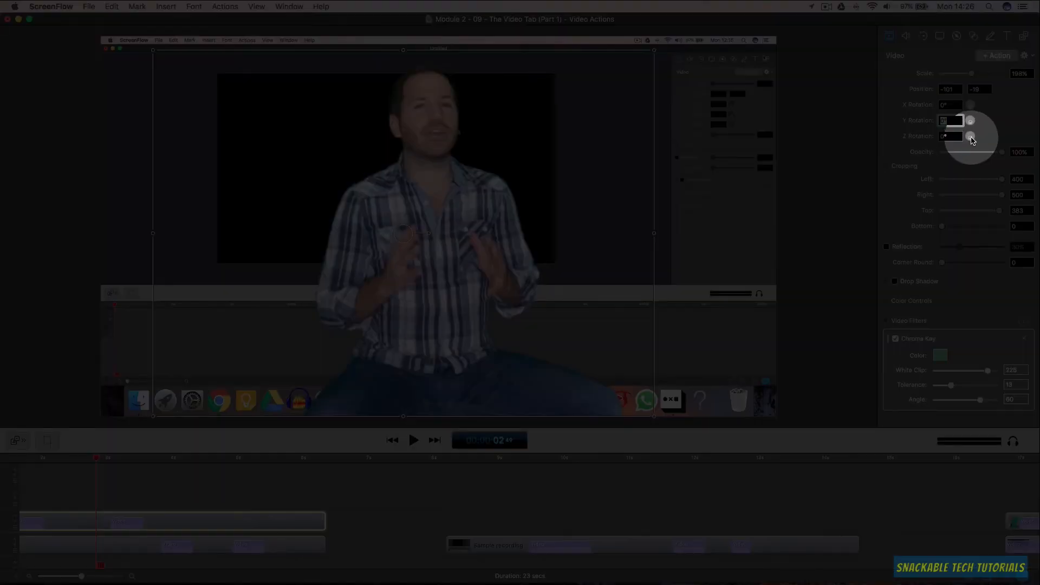
pyautogui.moveTo(971, 140); pyautogui.dragTo(958, 178)
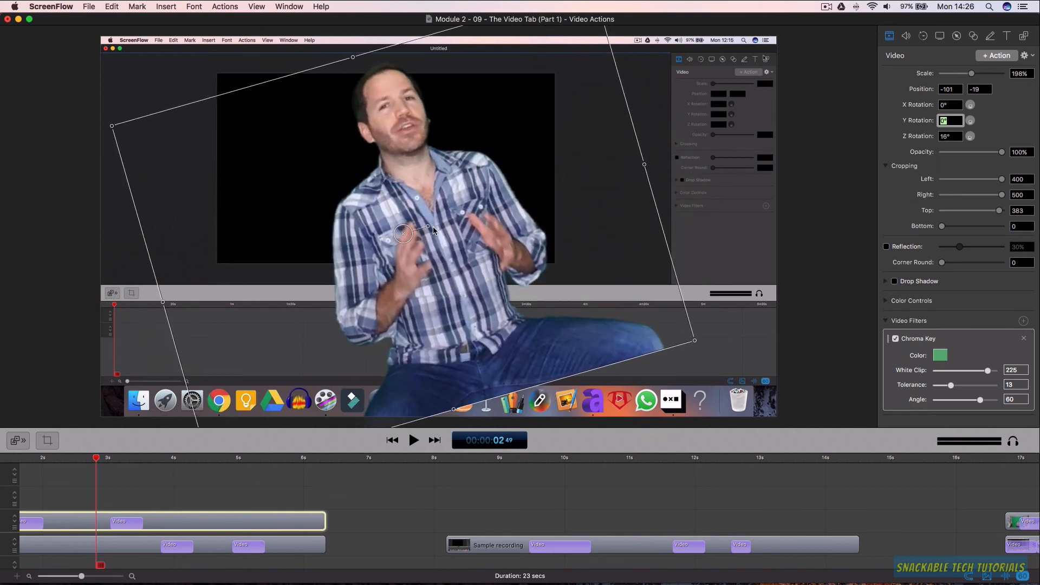
pyautogui.moveTo(428, 226); pyautogui.dragTo(432, 233)
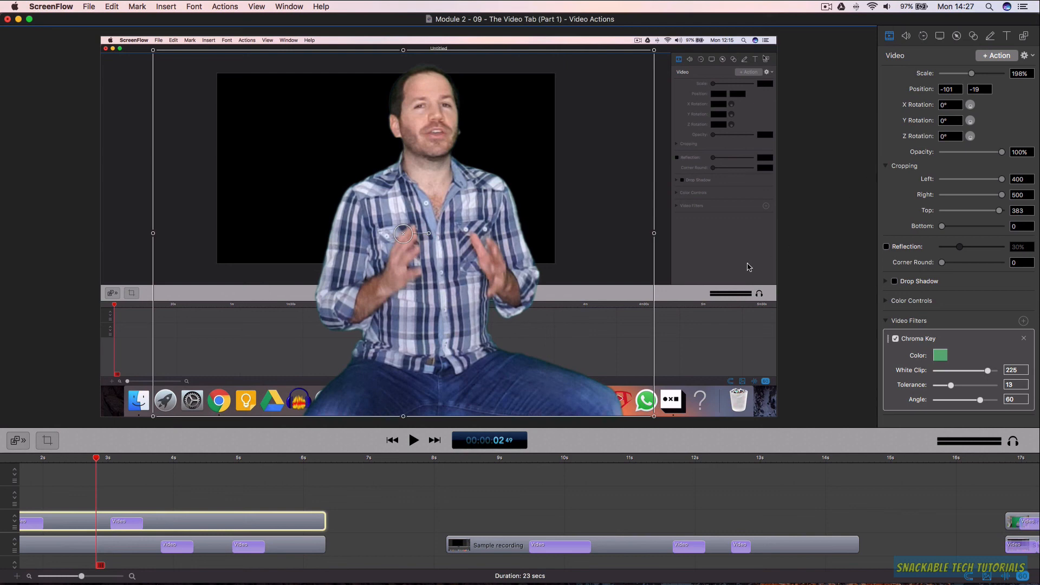
# Select the first video action of the middle Sample recording clip and move the playhead to 00:00:03 48
pyautogui.click(559, 548)
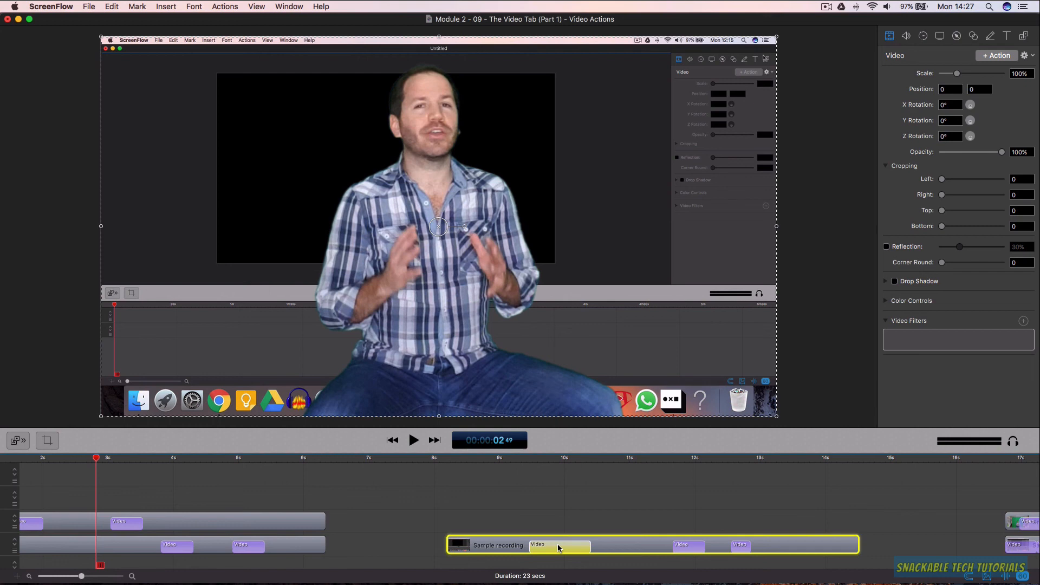
pyautogui.click(428, 462)
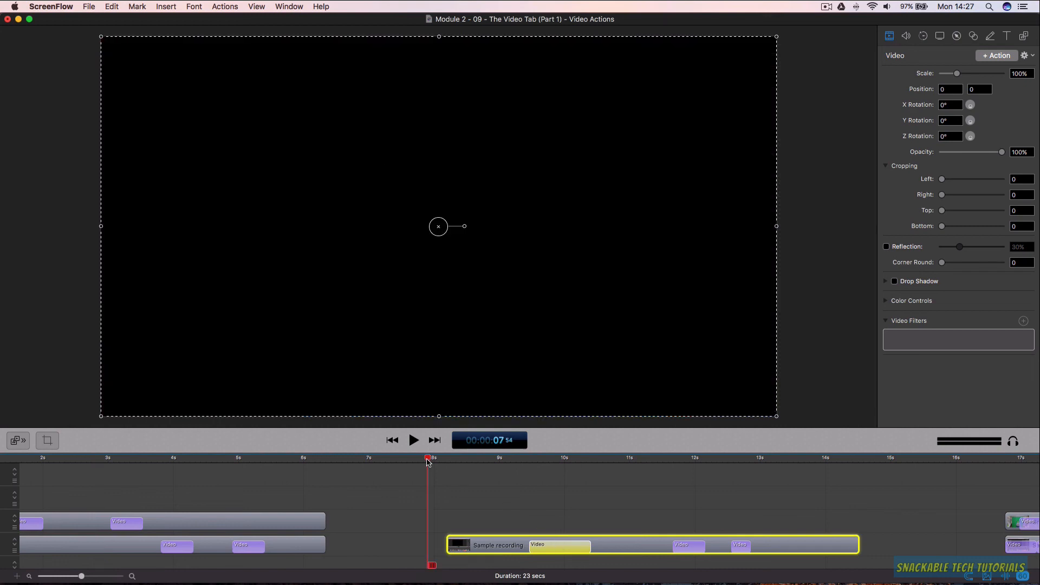
pyautogui.click(159, 460)
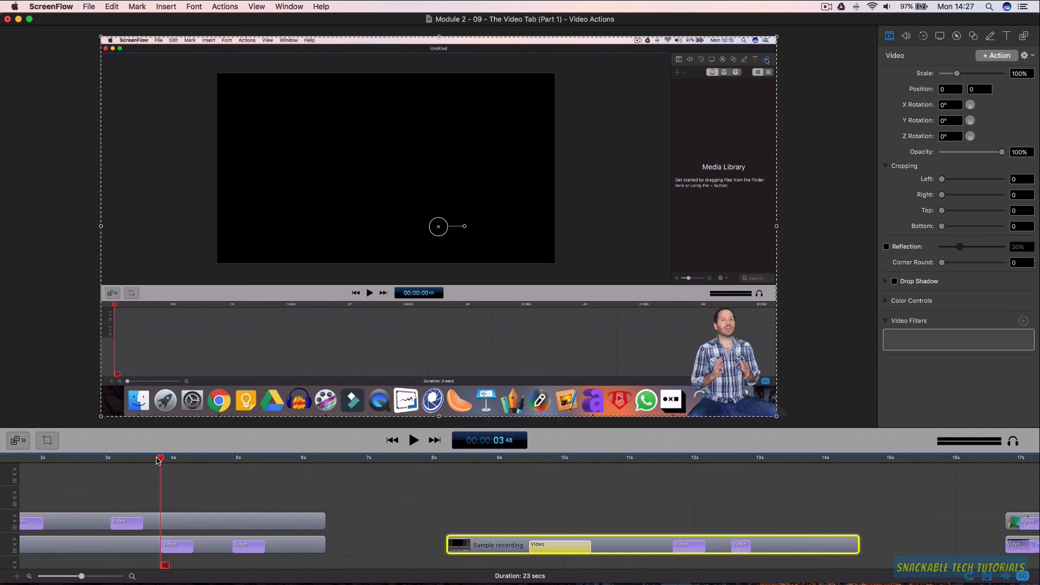